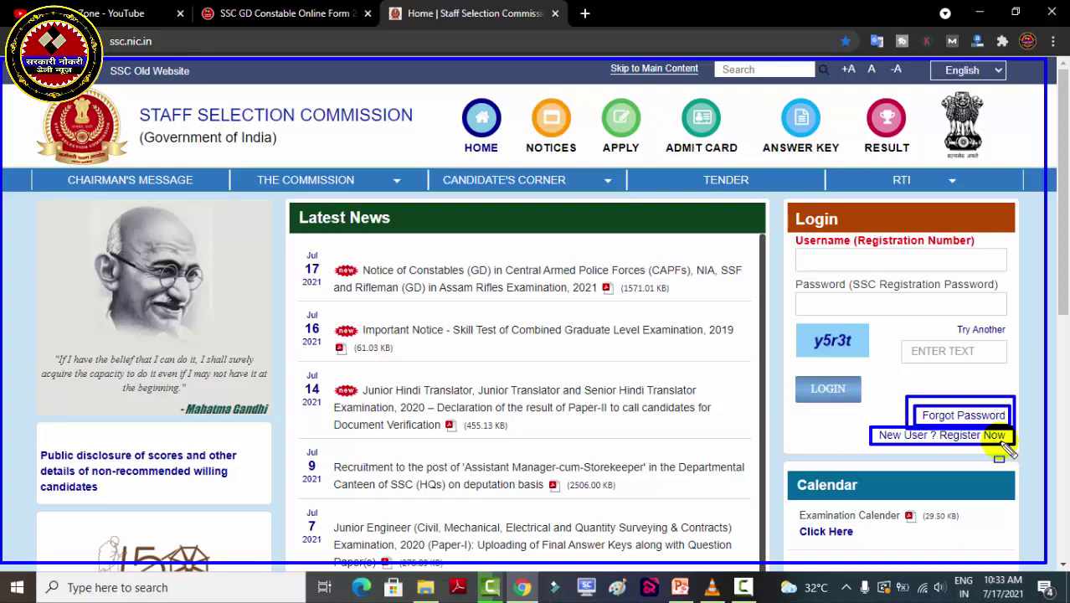
- Open the forgotten registration ID/password form and set the permanent state to Uttar Pradesh
left_click(967, 416)
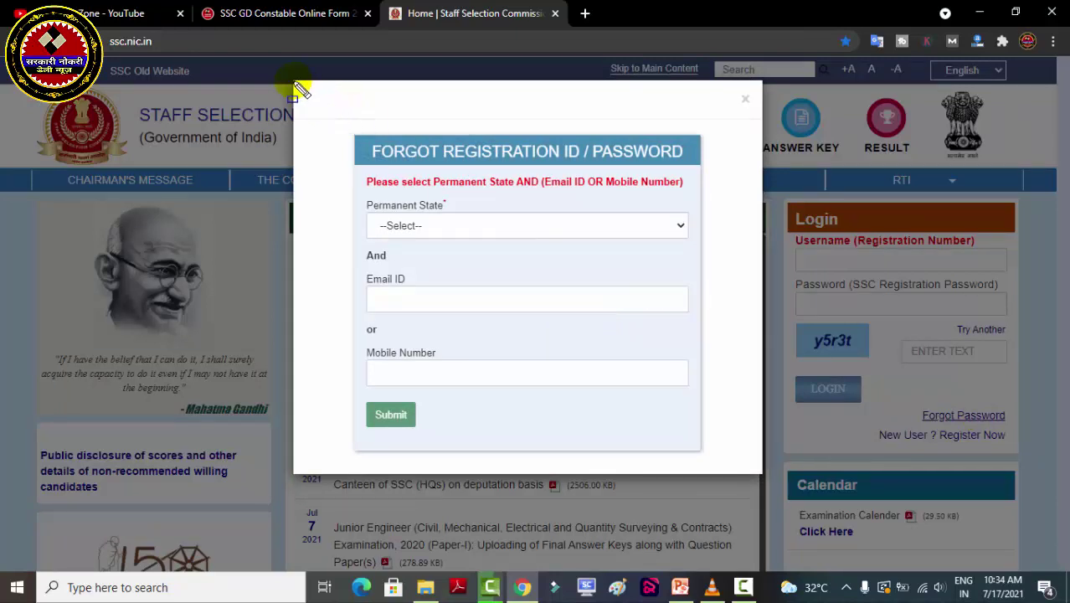
left_click_drag(291, 81, 406, 216)
mouse_move(460, 269)
left_mouse_down()
mouse_move(675, 447)
mouse_move(762, 474)
left_mouse_up()
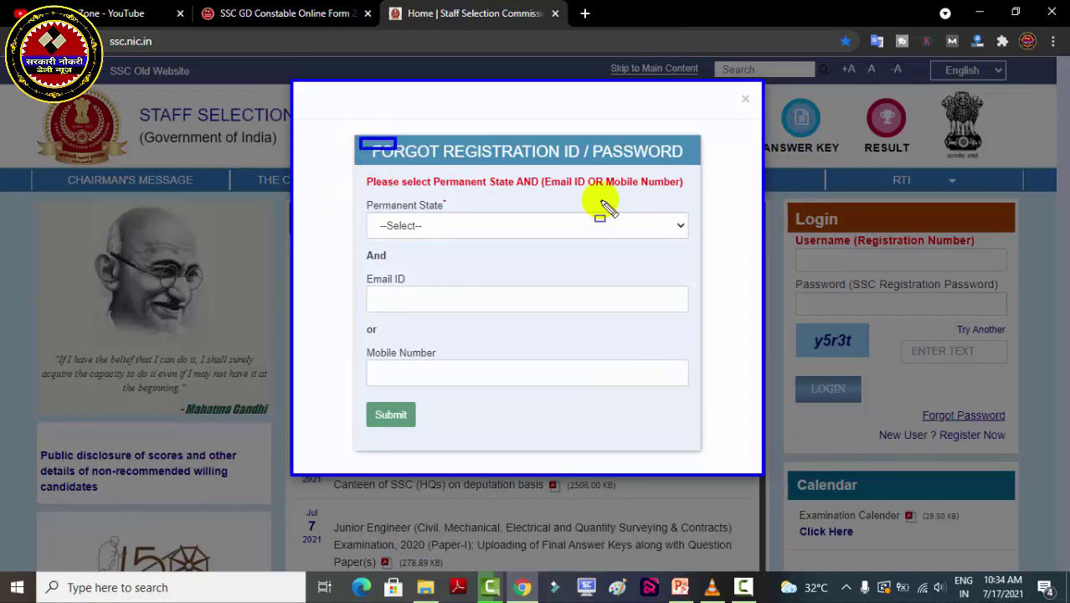
left_click_drag(360, 137, 704, 169)
left_click_drag(357, 198, 690, 248)
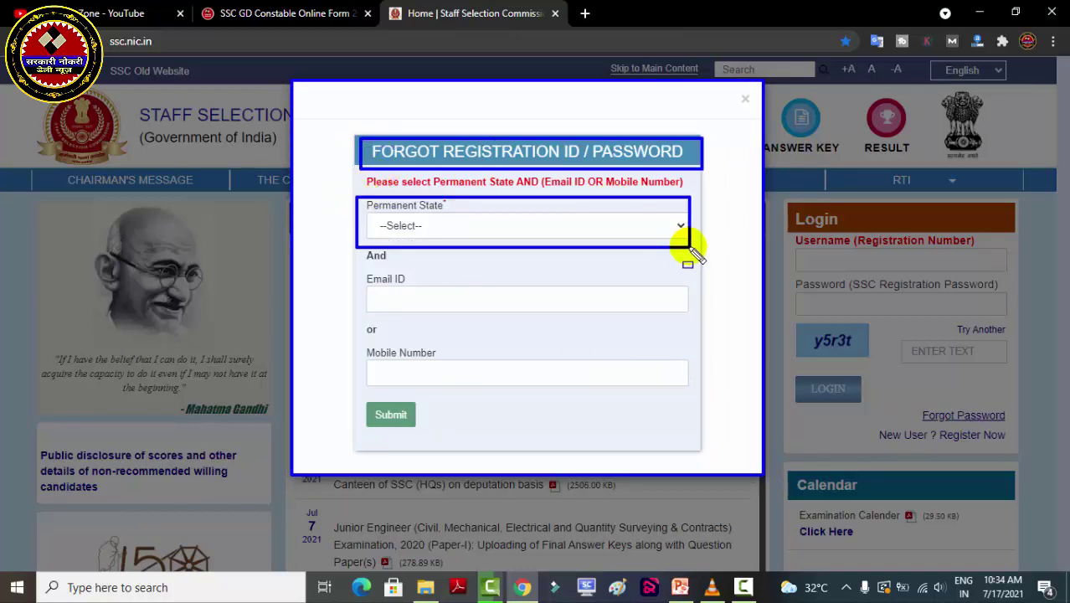
key("Escape")
left_click(655, 232)
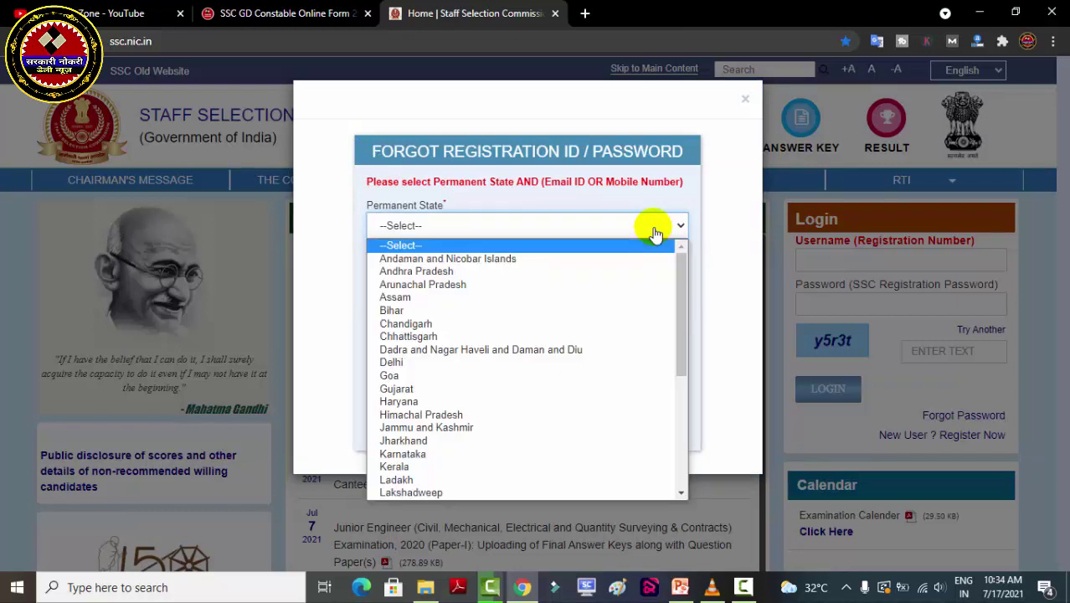
key("u")
key("Return")
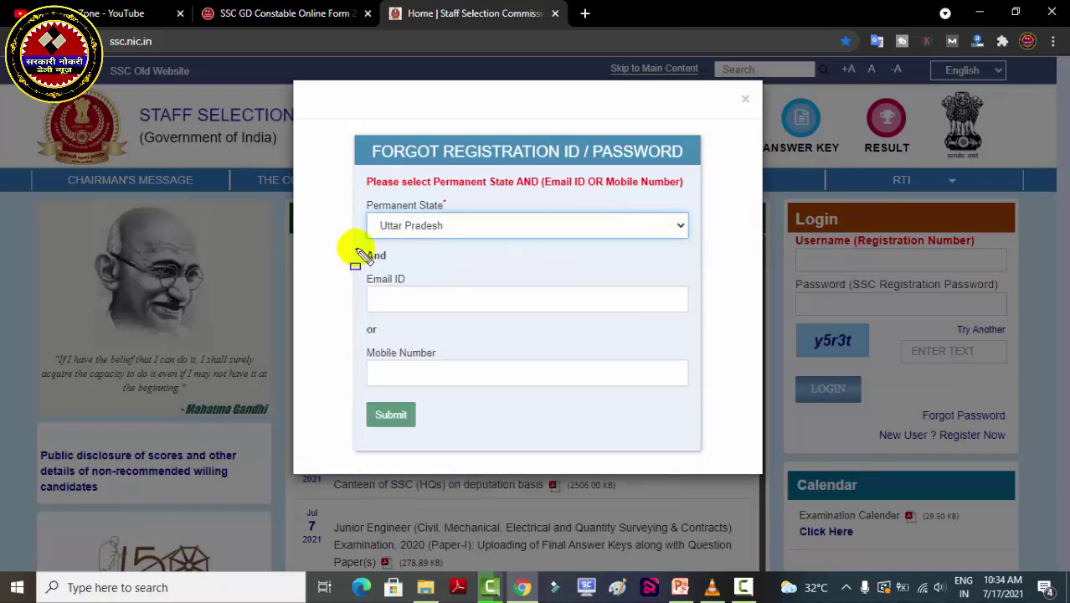
mouse_move(354, 249)
left_mouse_down()
mouse_move(398, 295)
mouse_move(491, 318)
left_mouse_up()
left_click_drag(354, 338, 492, 391)
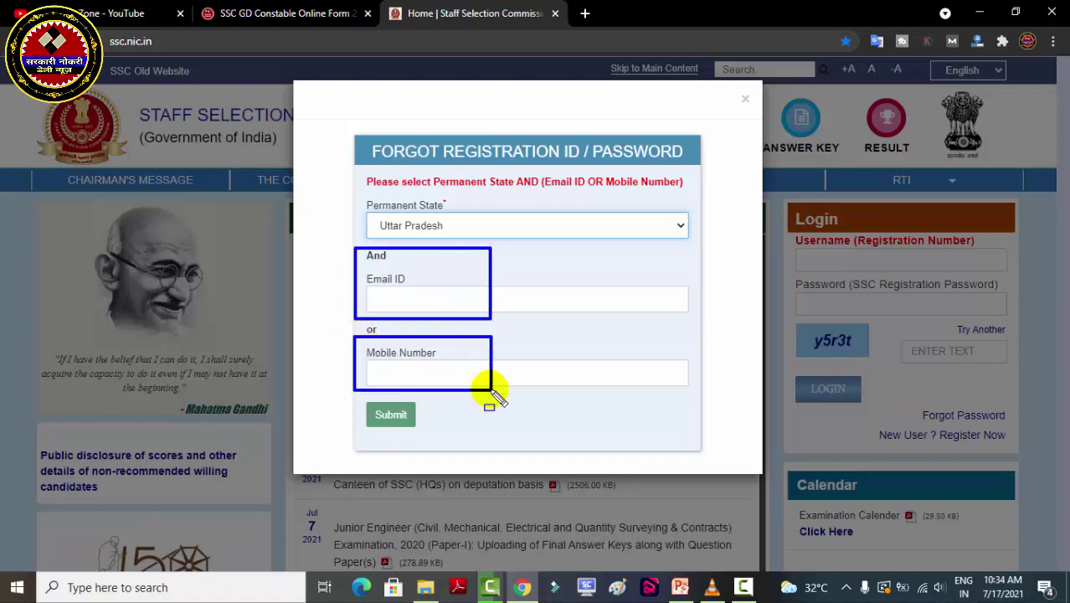
left_click_drag(360, 358, 494, 391)
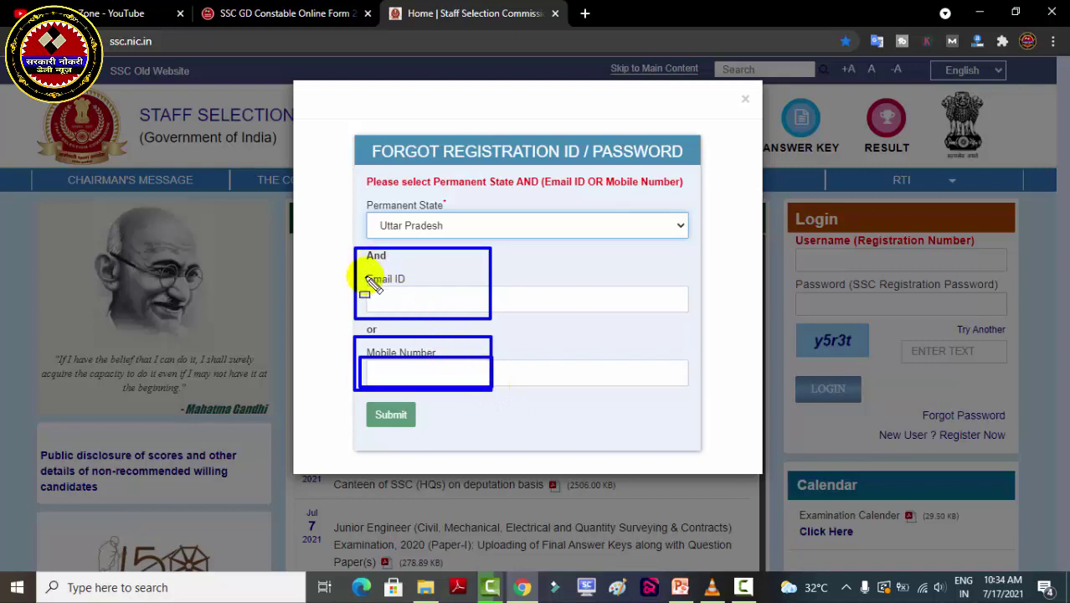
left_click_drag(364, 276, 497, 316)
left_click_drag(368, 361, 459, 381)
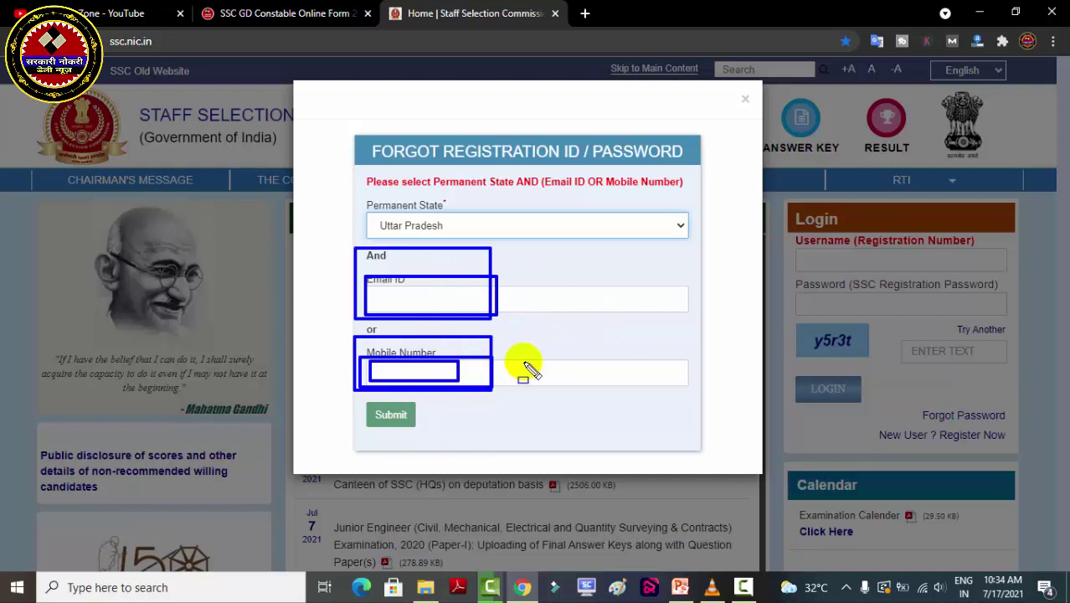
key("e")
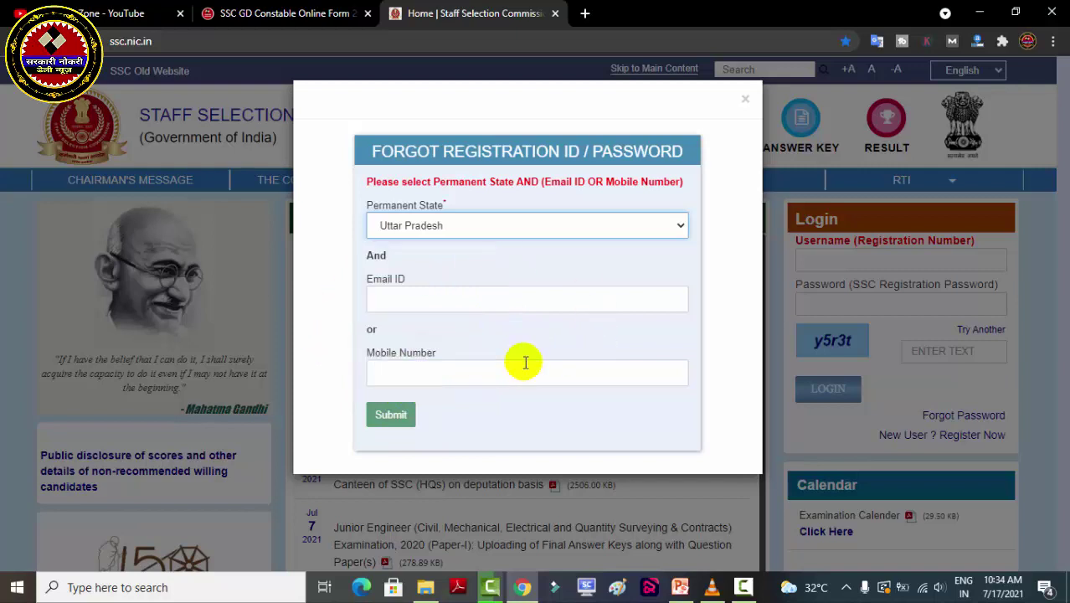
left_click(368, 287)
left_click_drag(410, 310, 497, 314)
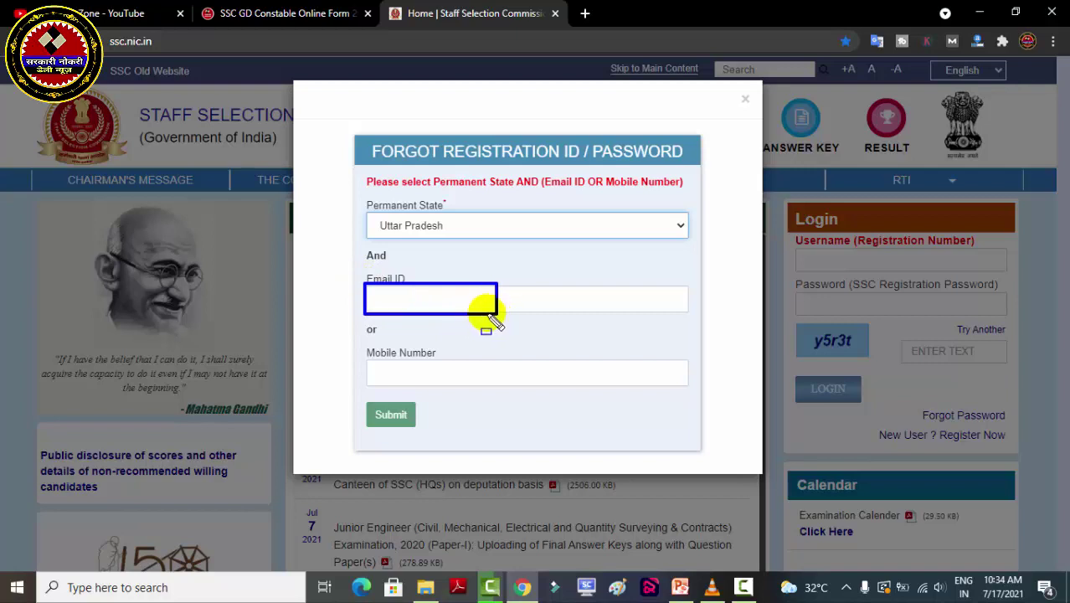
left_click_drag(365, 359, 507, 387)
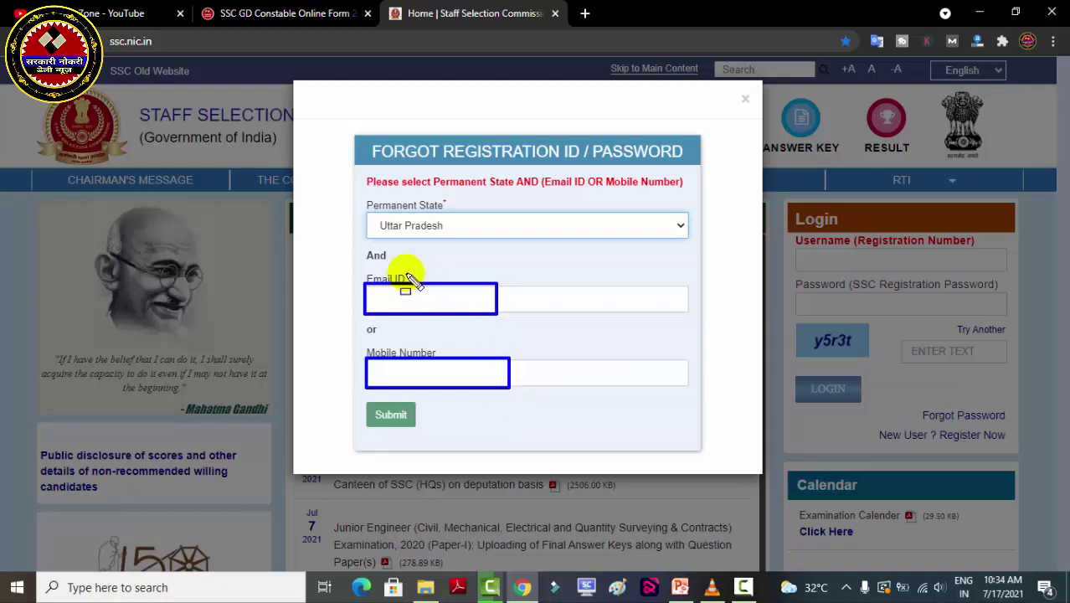
left_click_drag(367, 290, 490, 310)
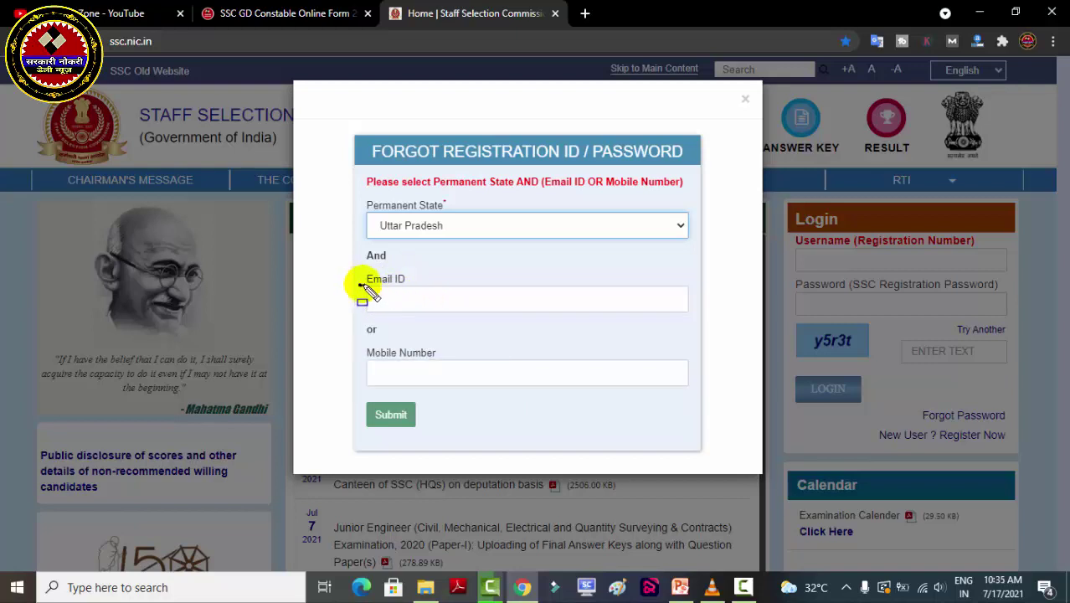
left_click_drag(361, 285, 479, 316)
key("Escape")
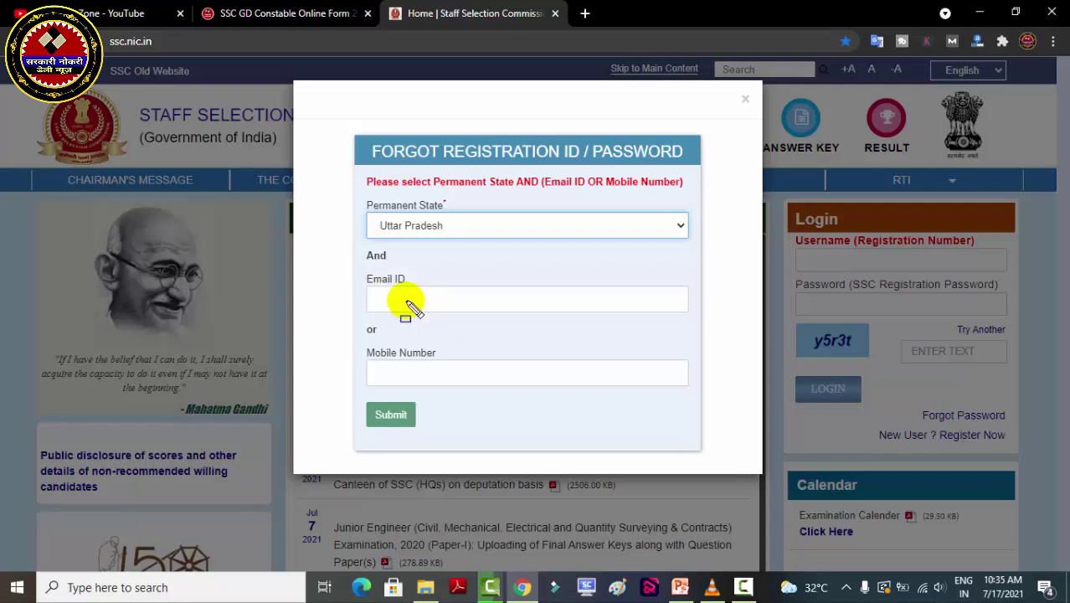
- Fill in the registered e-mail address, leave the mobile number blank, and submit the recovery request
left_click_drag(367, 283, 500, 316)
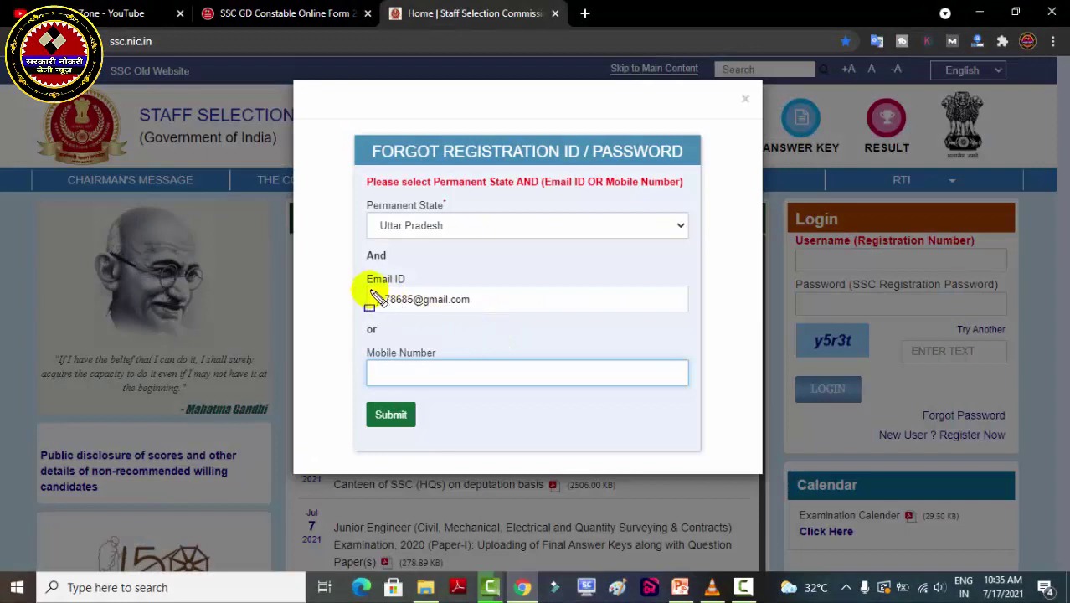
left_click_drag(370, 289, 488, 312)
left_click_drag(369, 361, 472, 385)
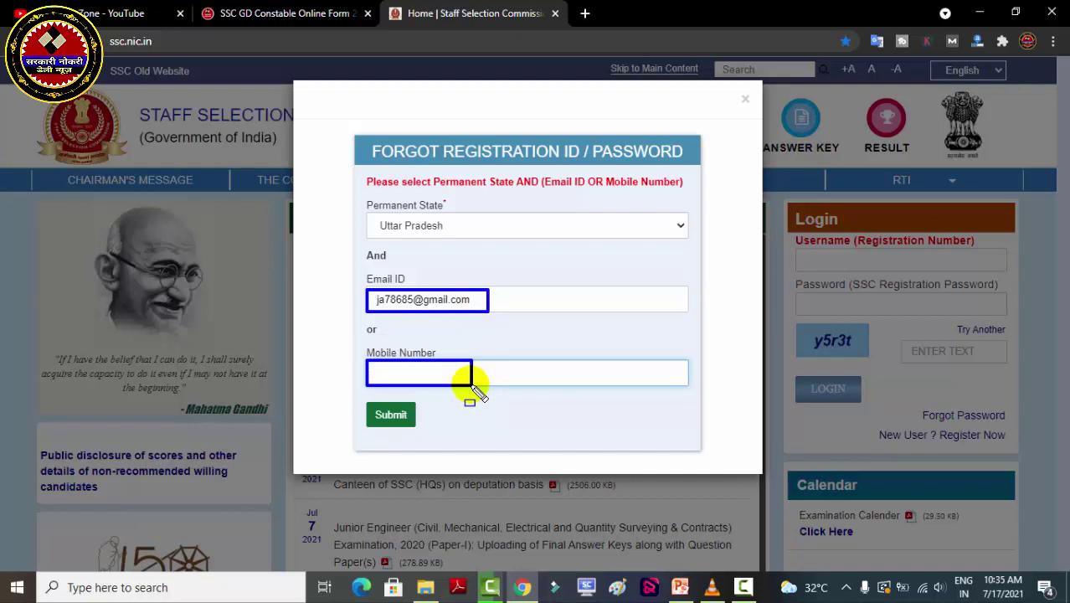
key("Escape")
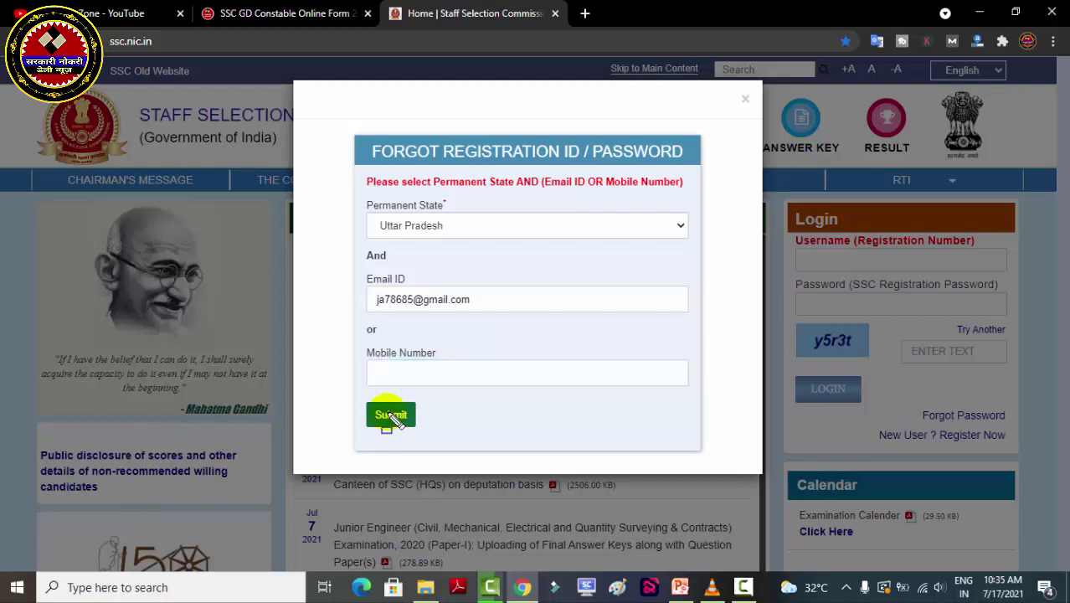
left_click_drag(360, 398, 410, 418)
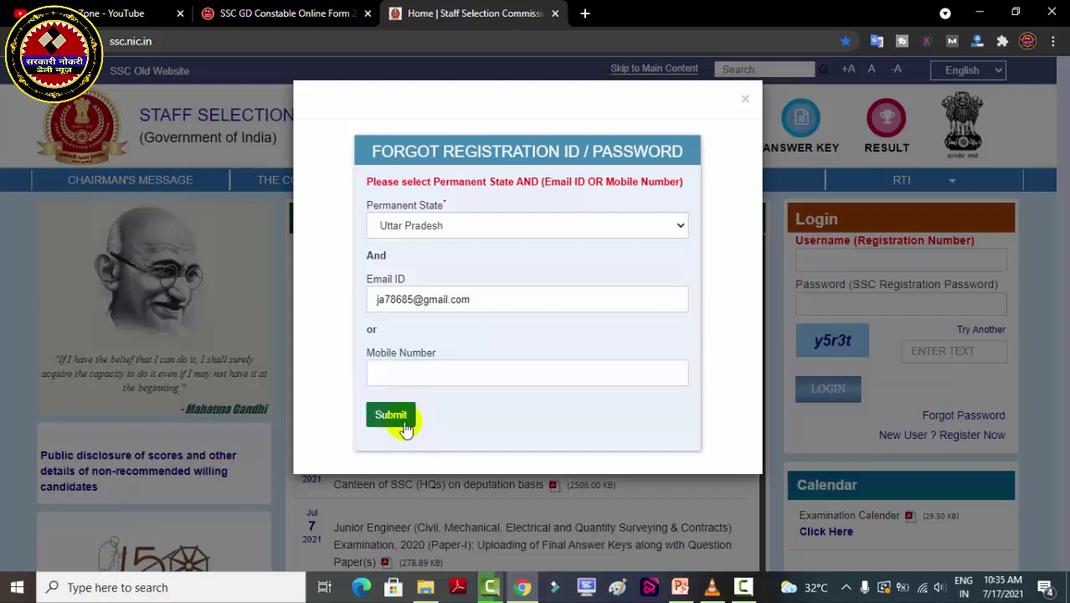
left_click(397, 417)
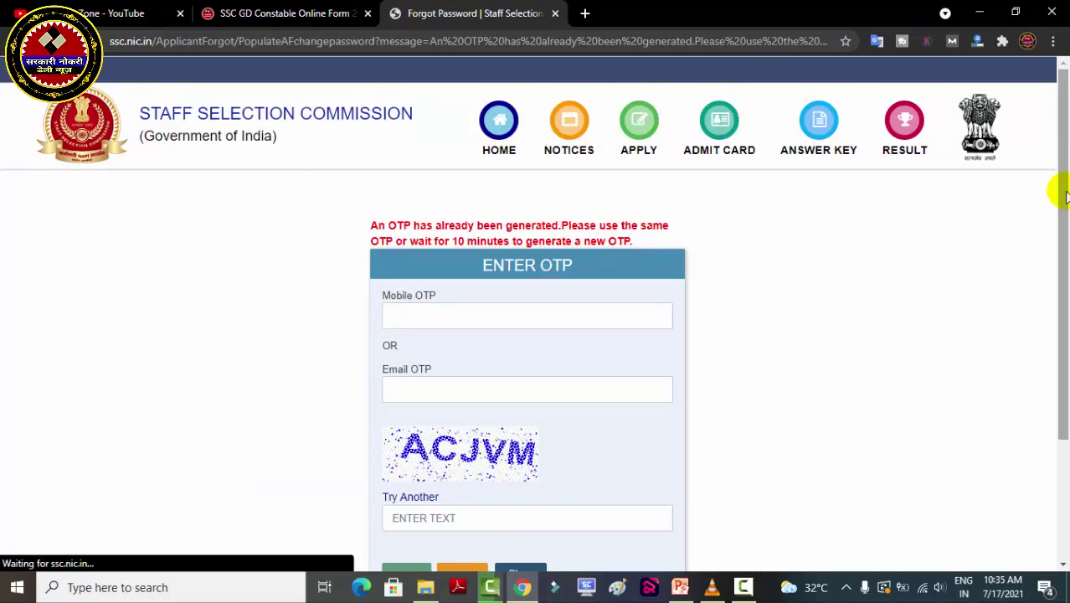
- Read the notice above the OTP form and examine the Mobile OTP and Email OTP fields
left_click_drag(1064, 179, 1058, 243)
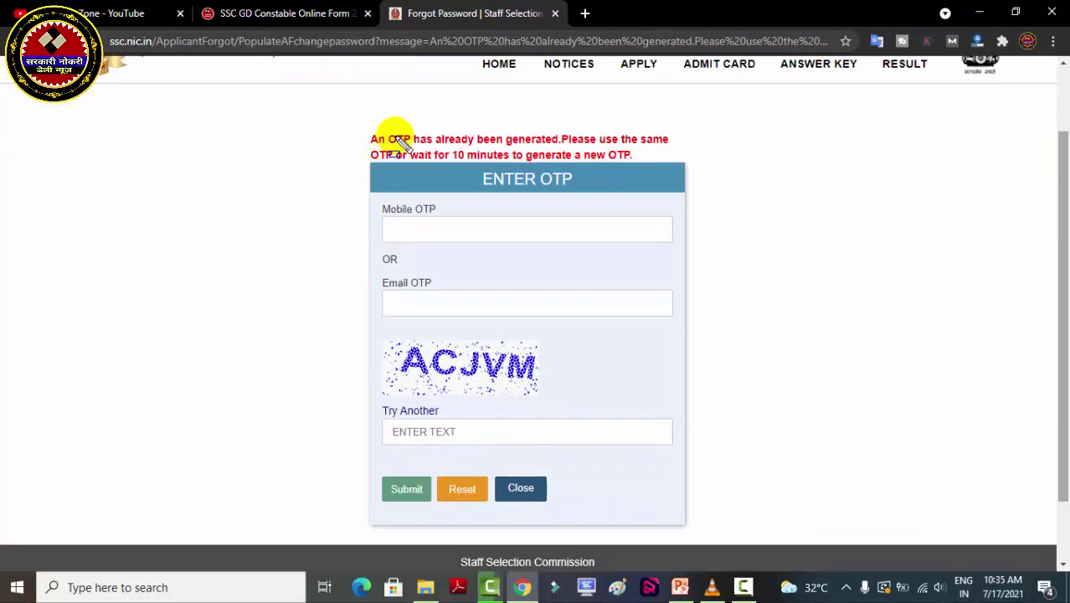
mouse_move(363, 130)
left_mouse_down()
mouse_move(450, 167)
mouse_move(680, 173)
left_mouse_up()
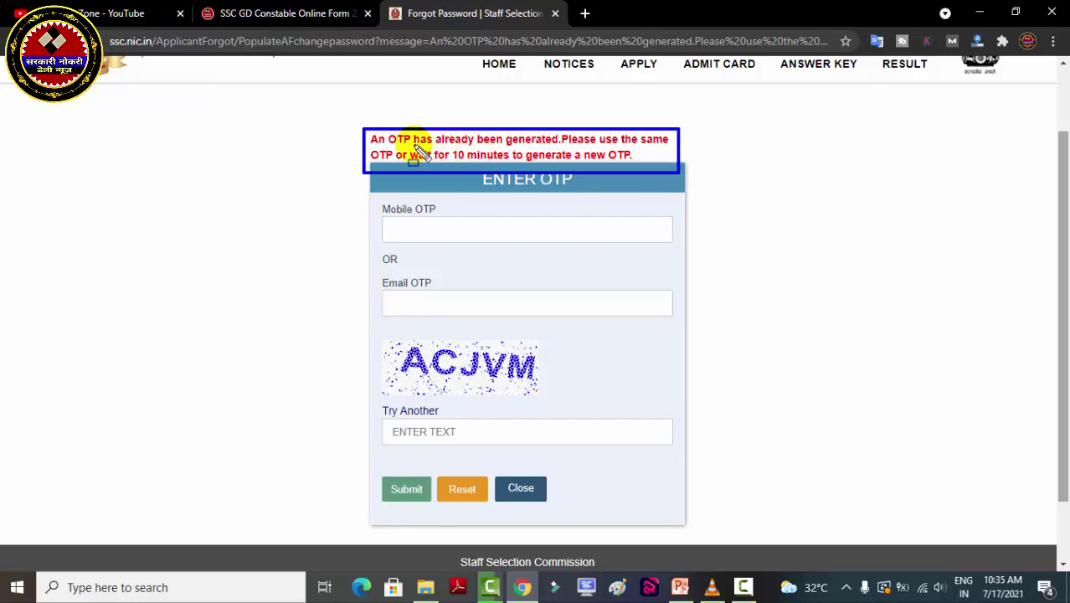
mouse_move(407, 148)
left_mouse_down()
mouse_move(487, 169)
mouse_move(644, 168)
left_mouse_up()
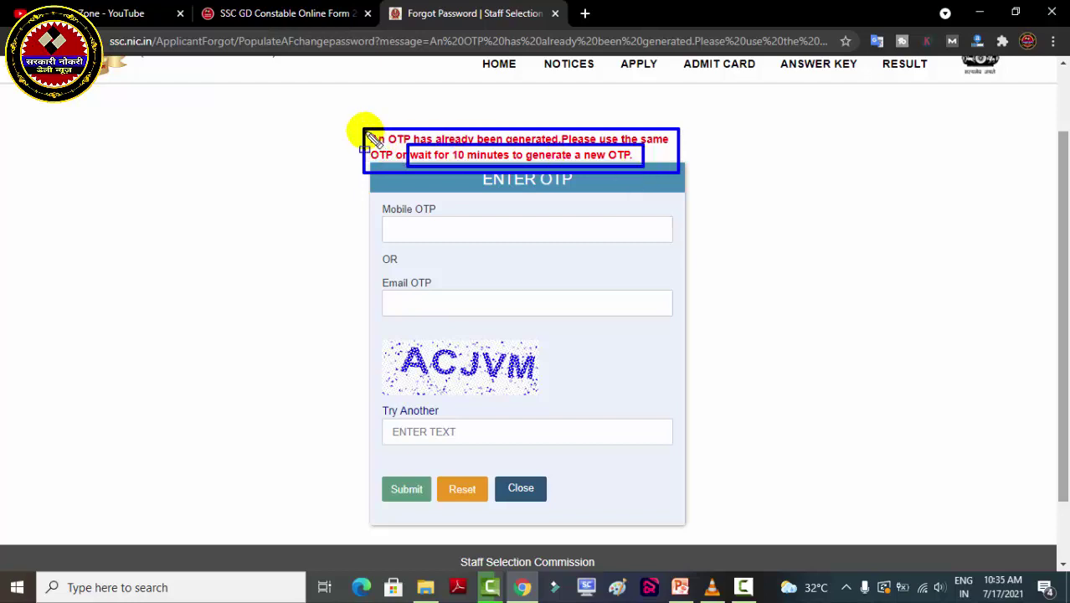
left_click_drag(365, 132, 678, 171)
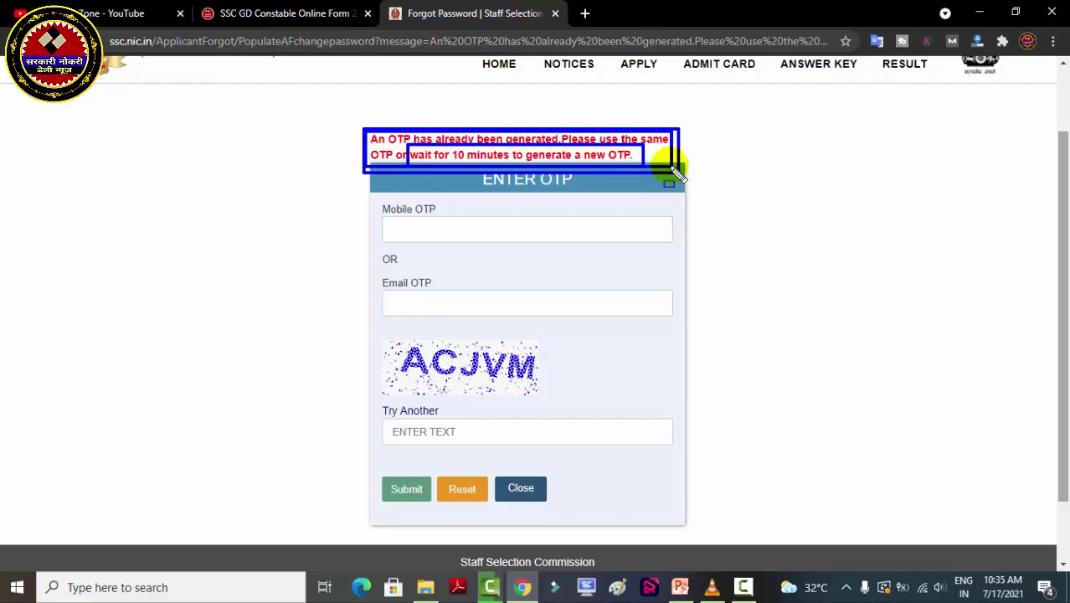
left_click_drag(377, 200, 543, 242)
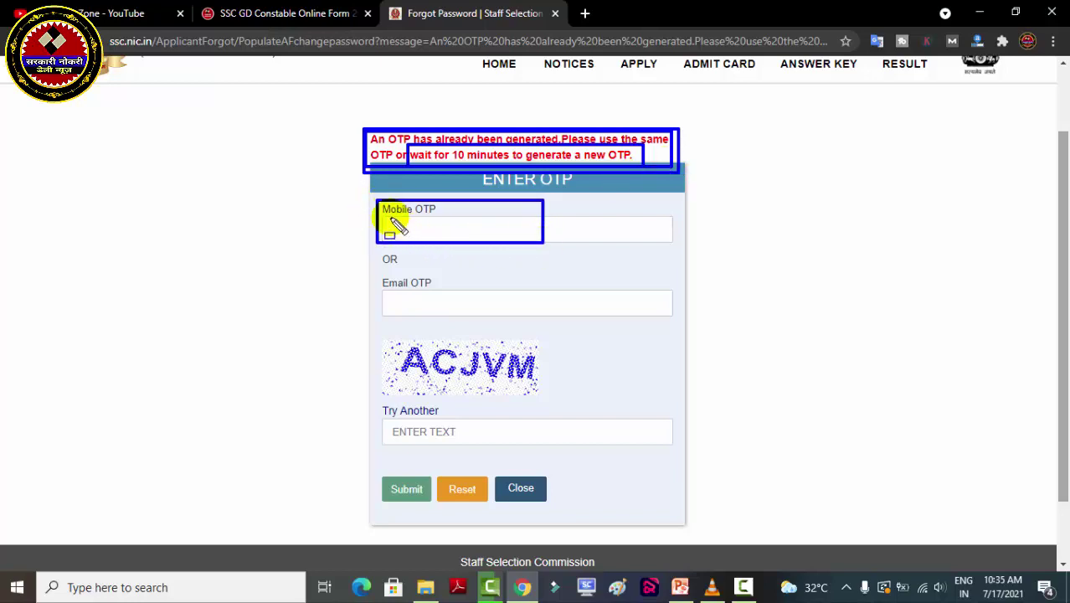
left_click_drag(384, 217, 518, 240)
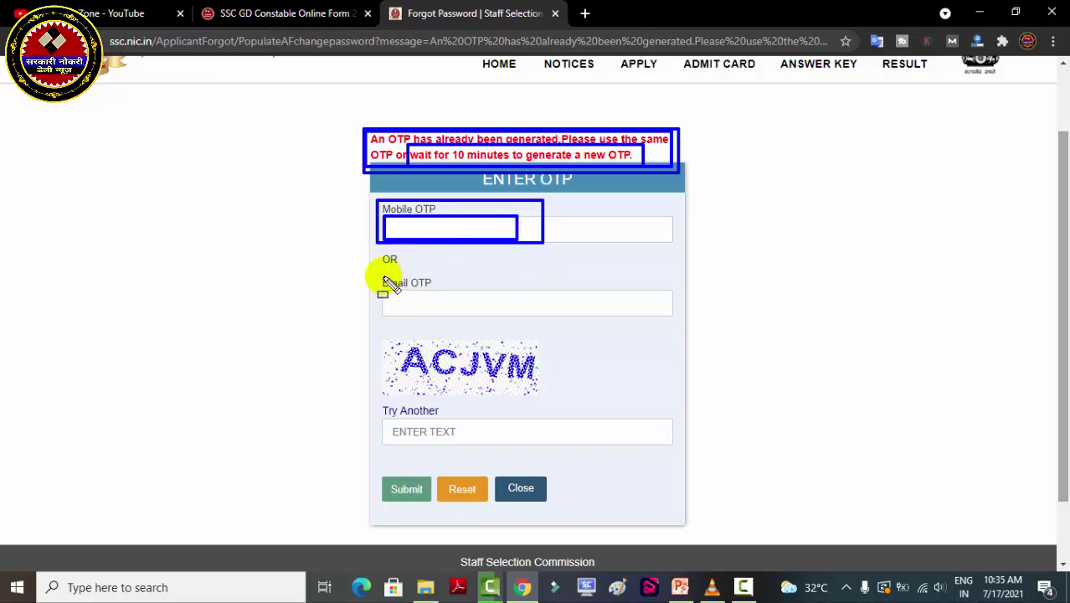
left_click_drag(382, 277, 521, 314)
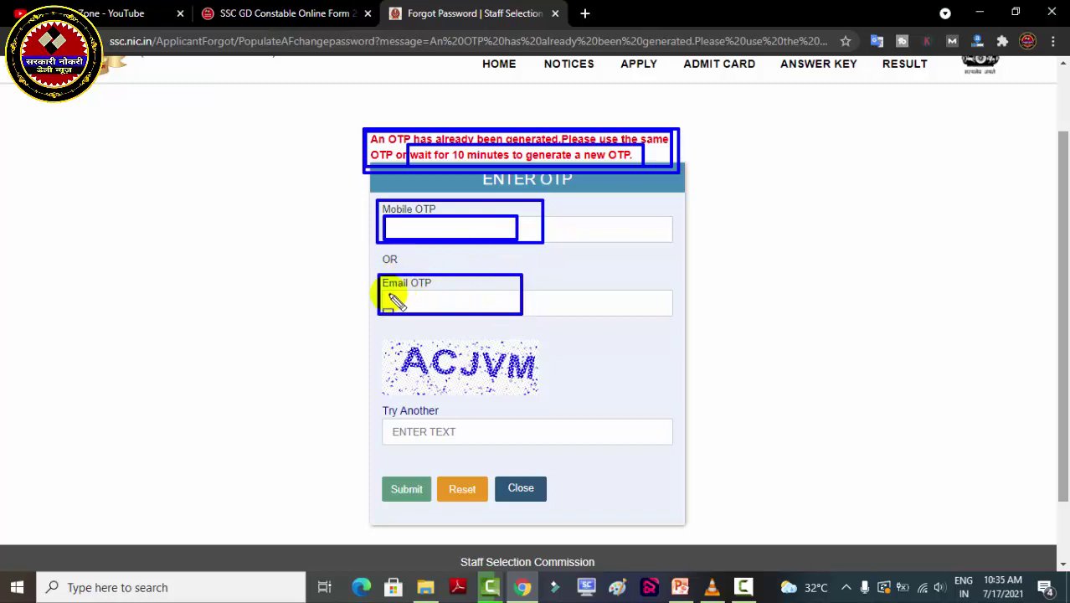
left_click_drag(385, 292, 514, 310)
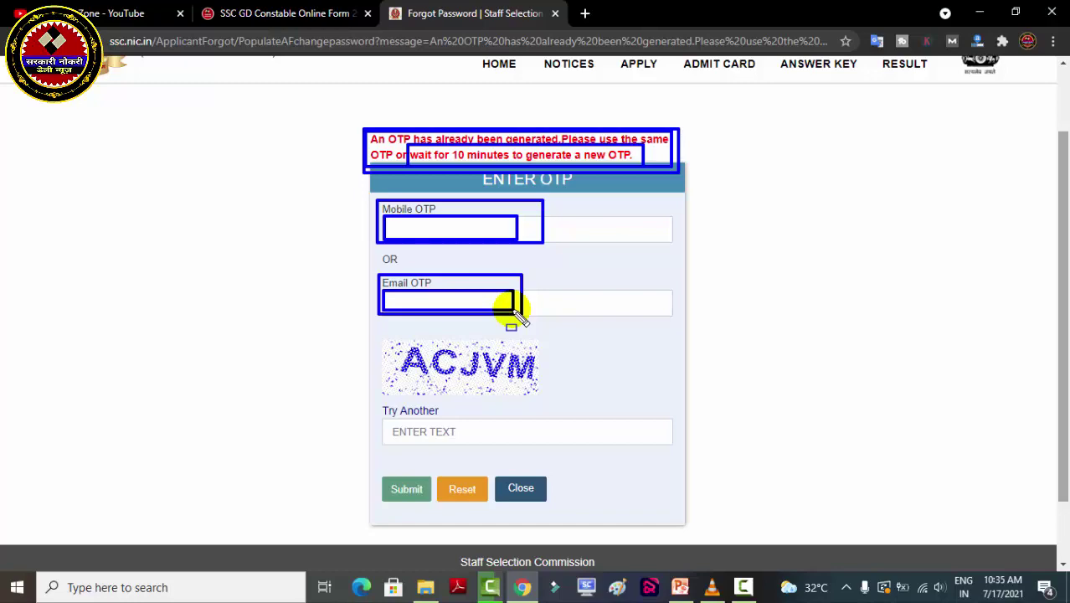
key("Escape")
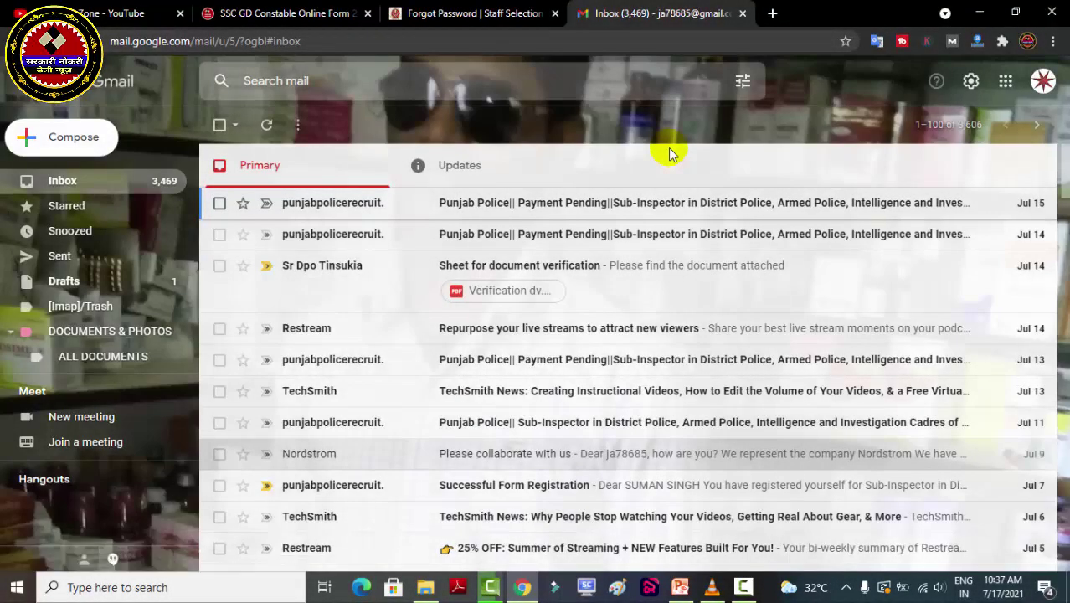
- In Gmail, open the "SSC Portal - Email OTP" message from the Updates category and copy the OTP
left_click(450, 167)
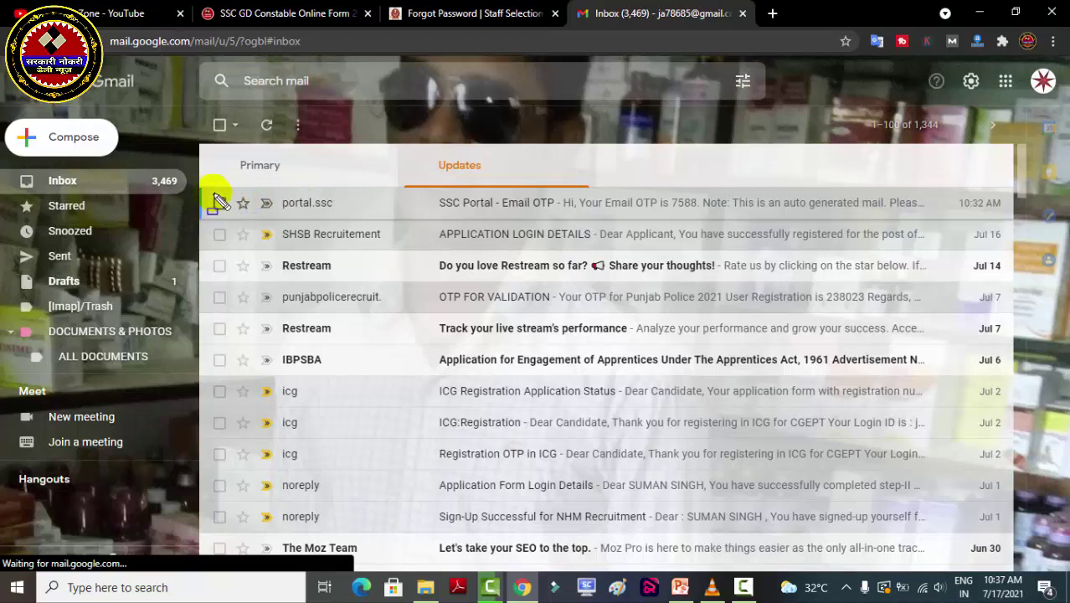
left_click_drag(210, 192, 816, 218)
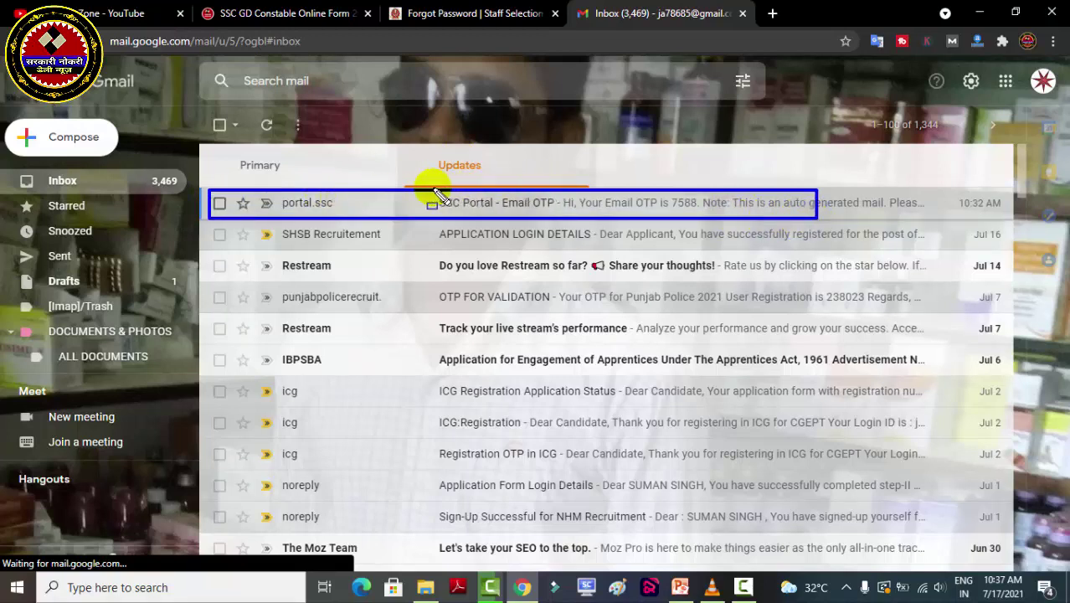
left_click_drag(432, 190, 576, 217)
key("Escape")
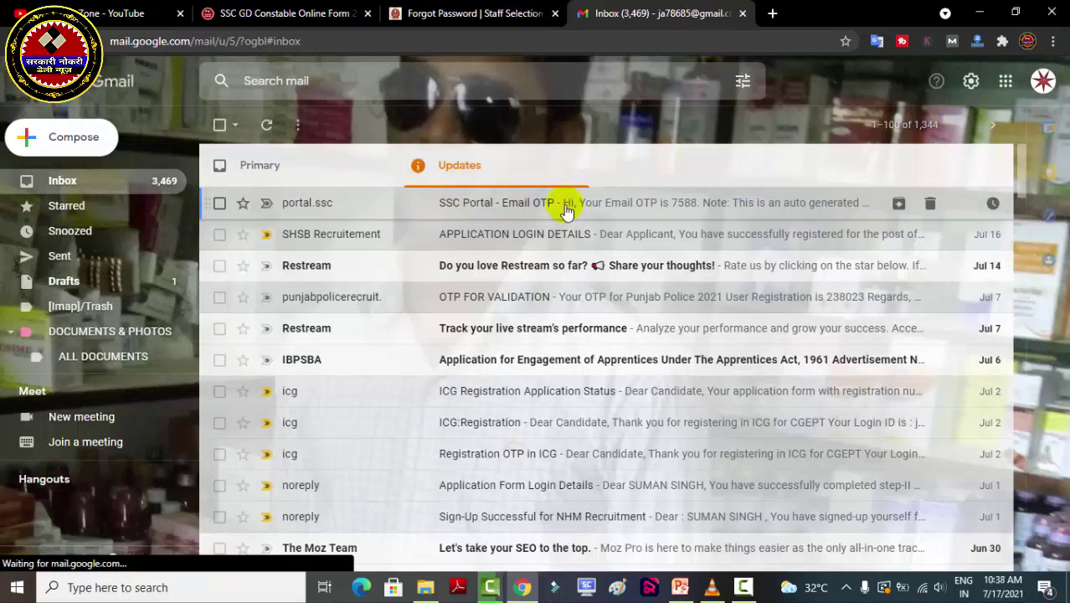
left_click(567, 211)
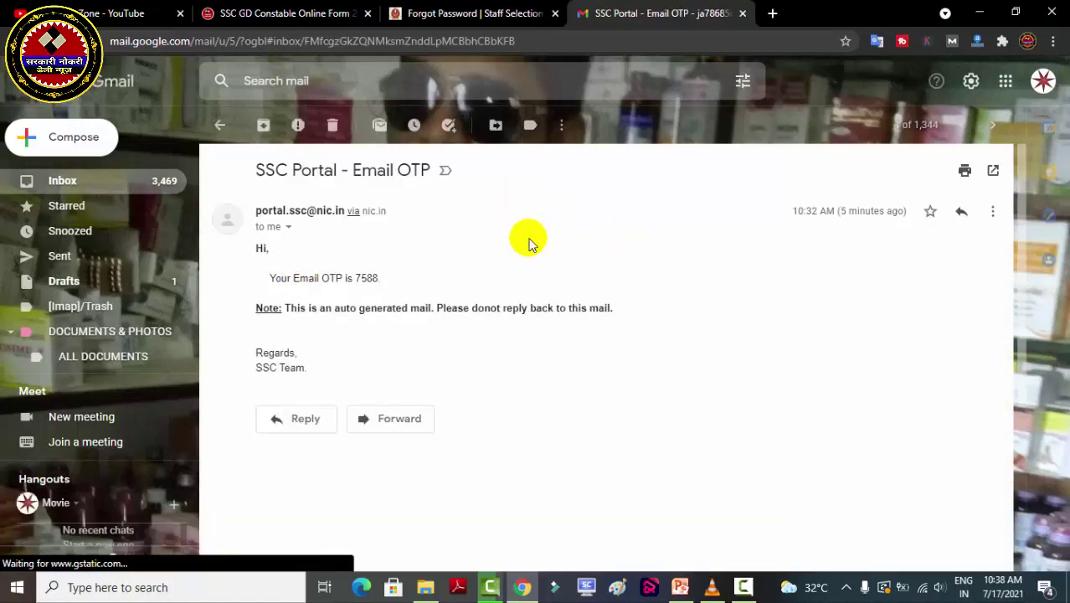
left_click_drag(259, 269, 379, 279)
key("Escape")
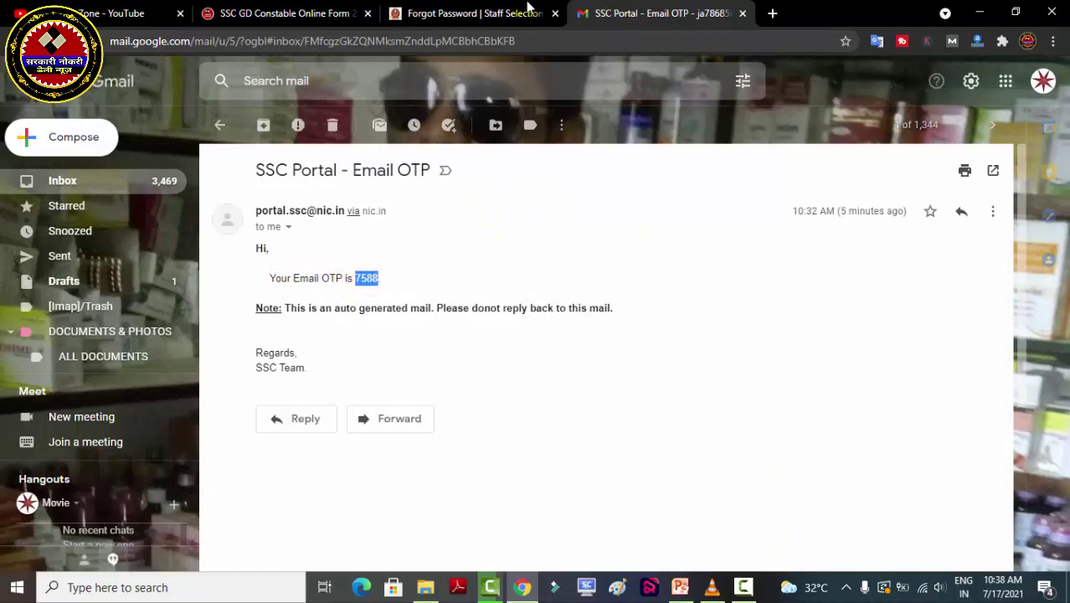
- Back on the SSC forgot password page, paste the e-mail OTP and enter the captcha text
left_click(473, 14)
left_click(449, 303)
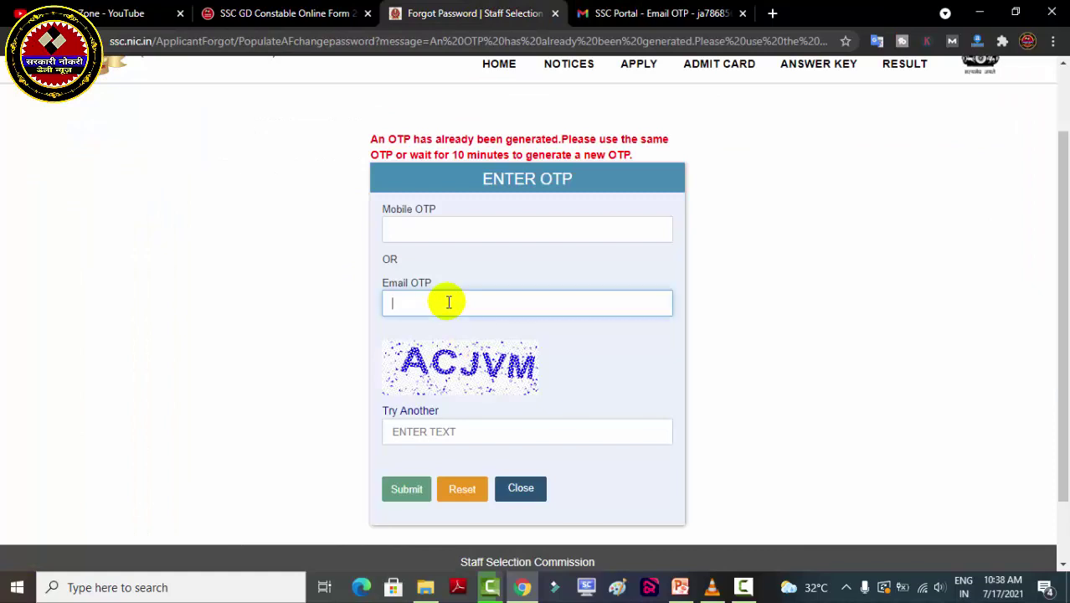
left_click(439, 433)
type("AC")
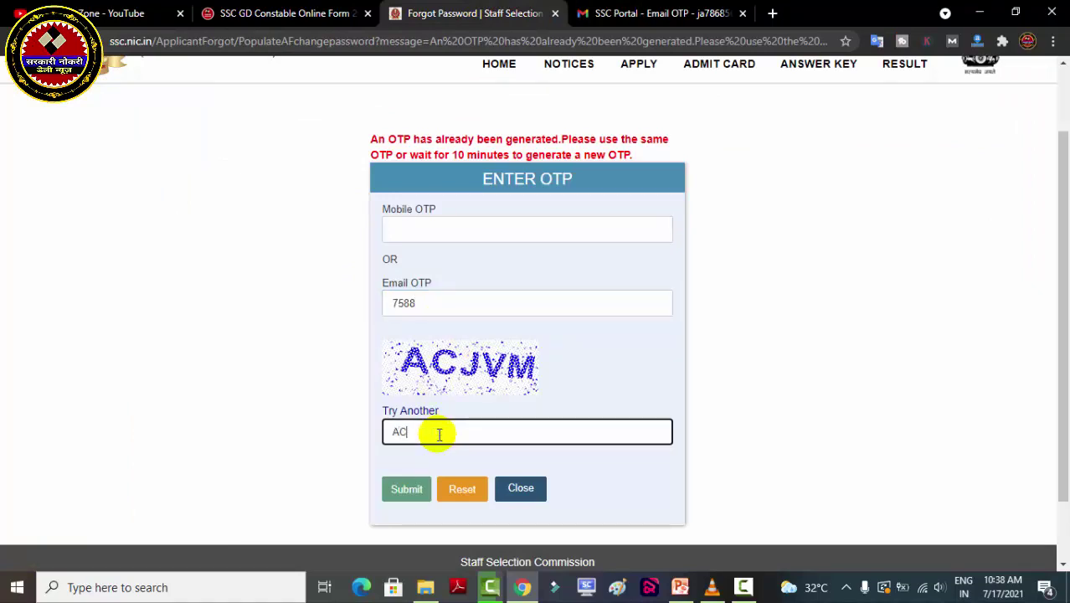
type("JVM")
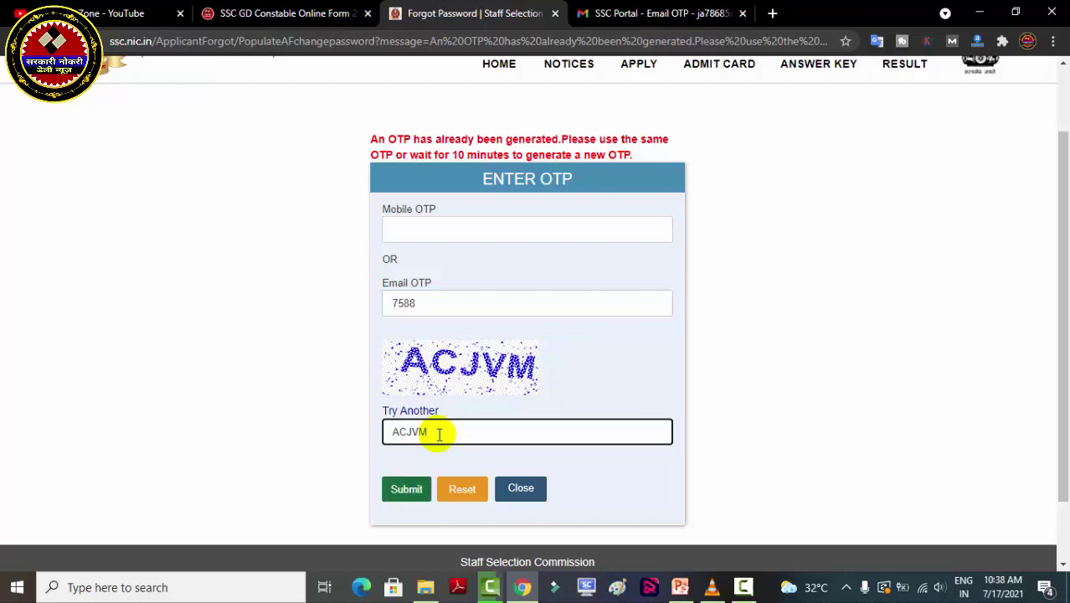
- Submit the OTP form and examine the registration number, registered e-mail and new password fields on the Change Password page
left_click(408, 490)
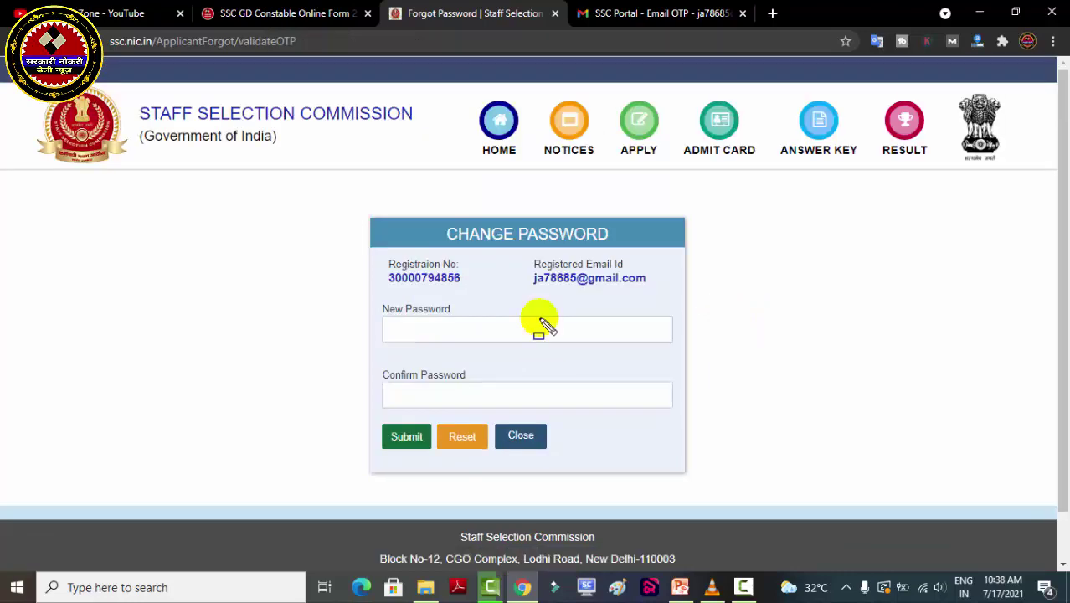
mouse_move(365, 217)
left_mouse_down()
mouse_move(437, 282)
mouse_move(666, 295)
left_mouse_up()
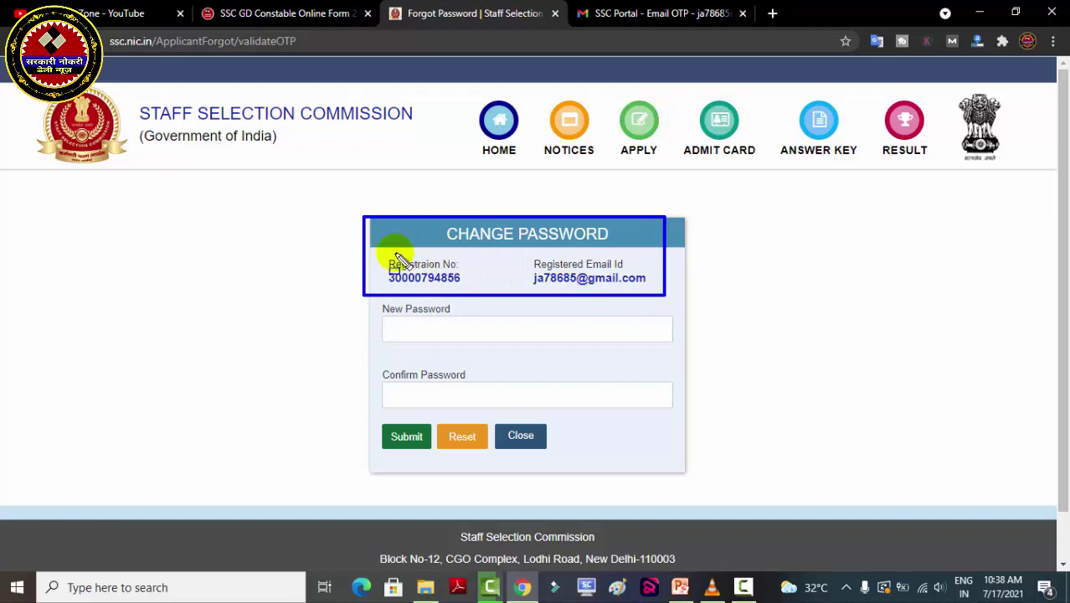
left_click_drag(376, 254, 488, 295)
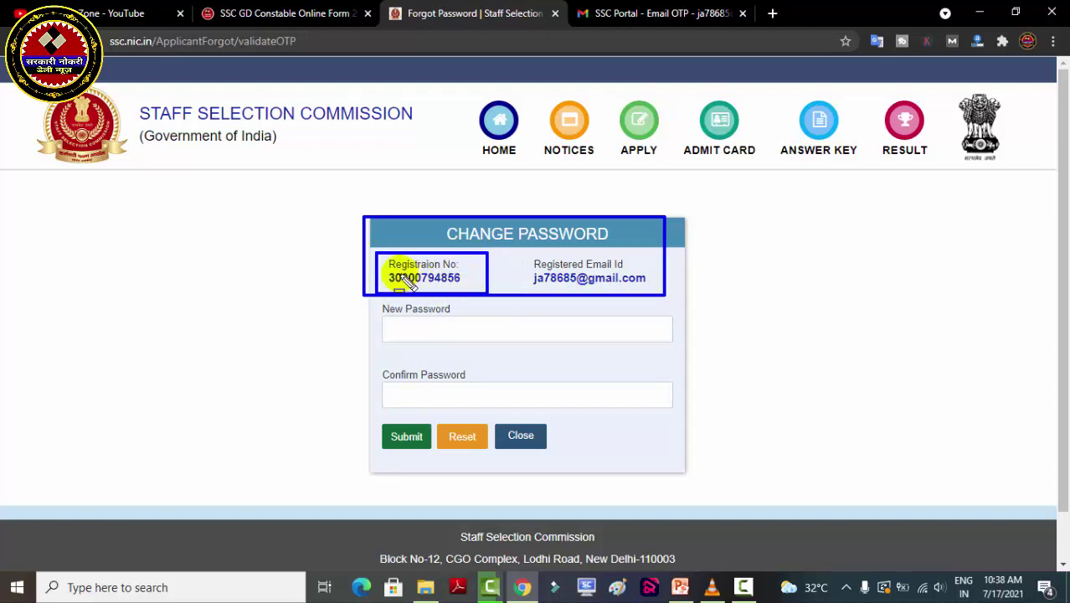
left_click_drag(384, 274, 467, 287)
left_click_drag(529, 270, 656, 288)
mouse_move(370, 303)
left_mouse_down()
mouse_move(425, 312)
mouse_move(530, 354)
mouse_move(581, 347)
left_mouse_up()
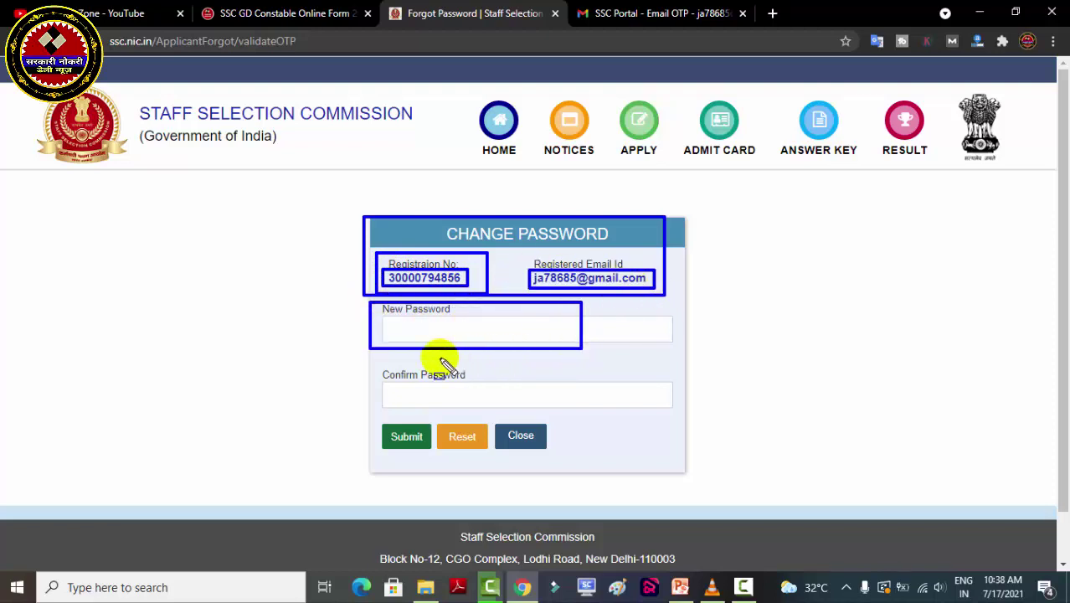
mouse_move(380, 367)
left_mouse_down()
mouse_move(468, 403)
mouse_move(531, 413)
left_mouse_up()
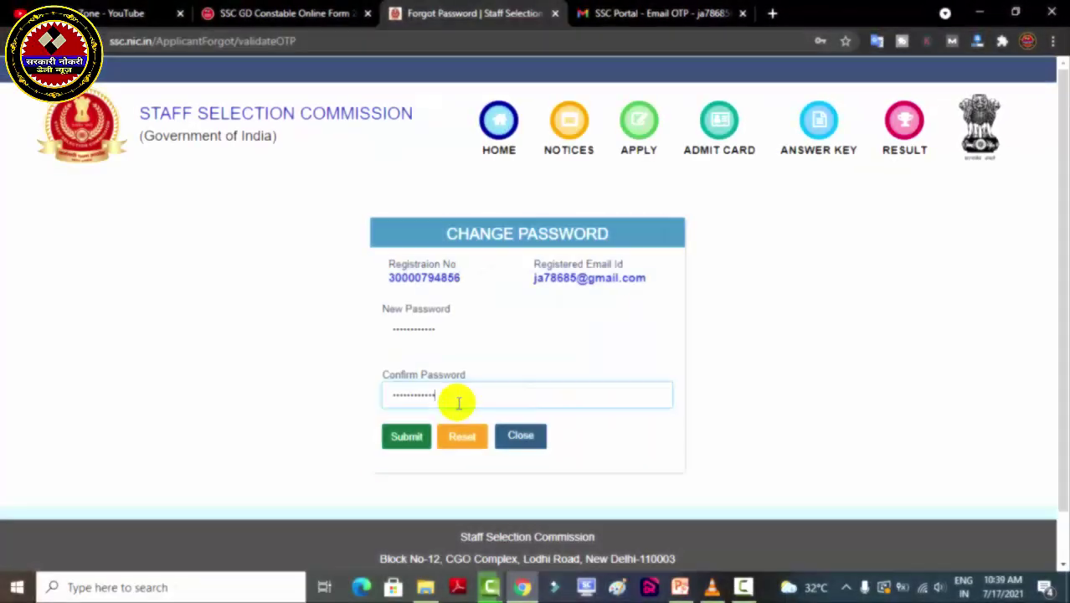
- Check the filled-in new password and confirmation fields, and submit the password change
mouse_move(375, 308)
left_mouse_down()
mouse_move(478, 354)
mouse_move(540, 413)
left_mouse_up()
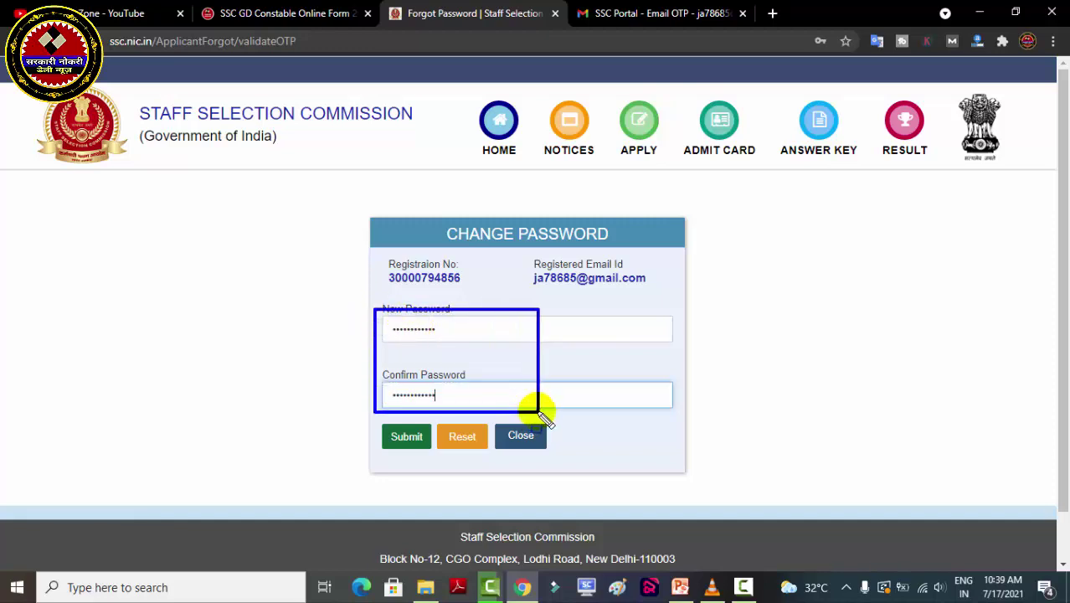
left_click_drag(386, 326, 468, 337)
left_click_drag(386, 389, 444, 406)
left_click_drag(375, 424, 416, 444)
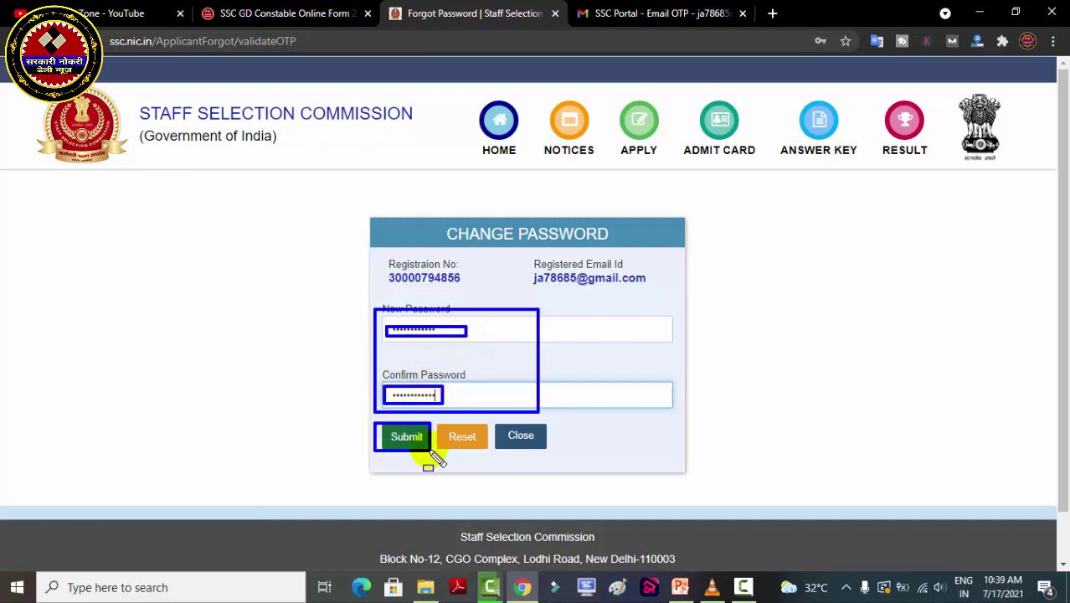
left_click(415, 440)
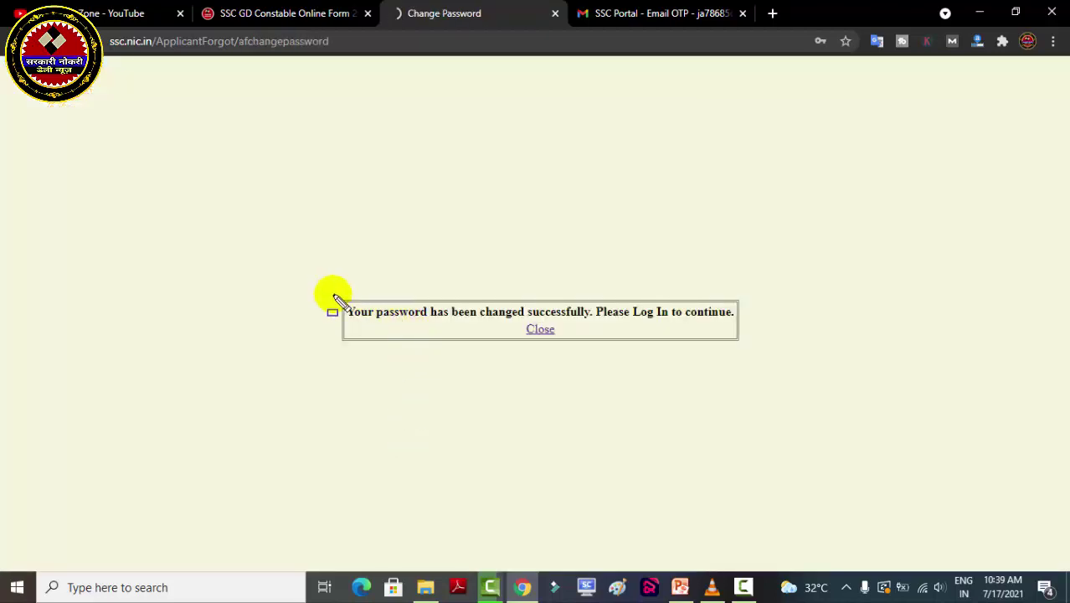
- Read the message about the password change and close it to return to the SSC home page
left_click_drag(328, 295, 757, 344)
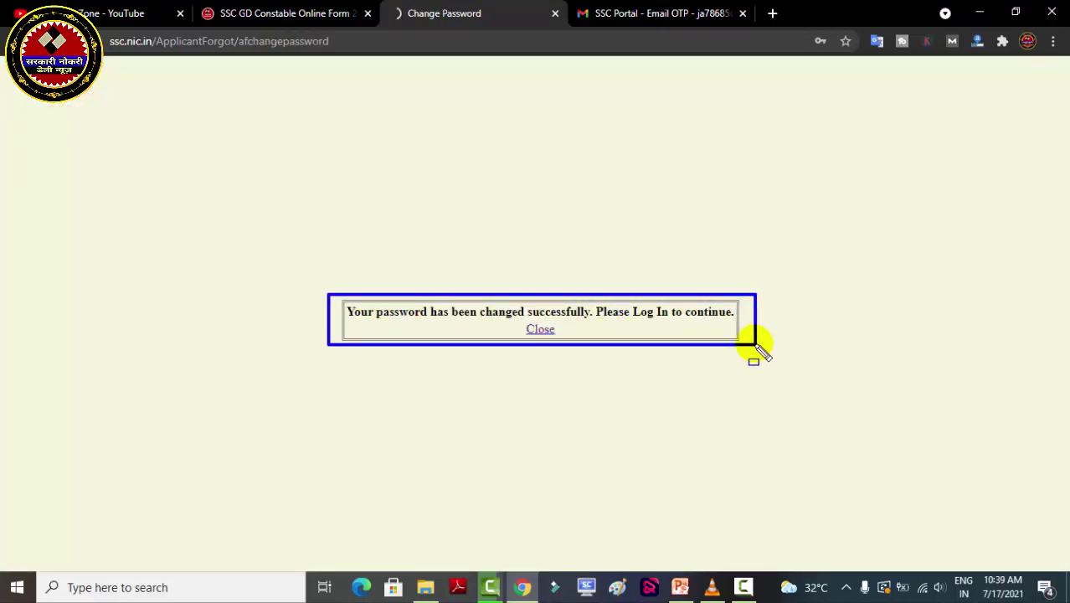
mouse_move(337, 299)
left_mouse_down()
mouse_move(540, 325)
mouse_move(748, 323)
left_mouse_up()
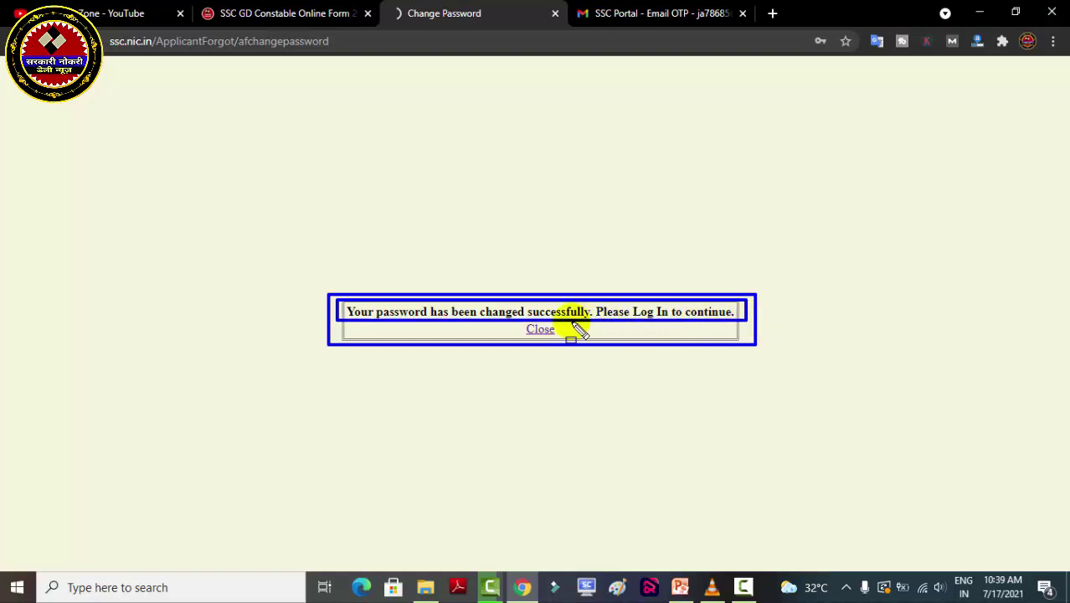
left_click_drag(518, 321, 558, 335)
key("Escape")
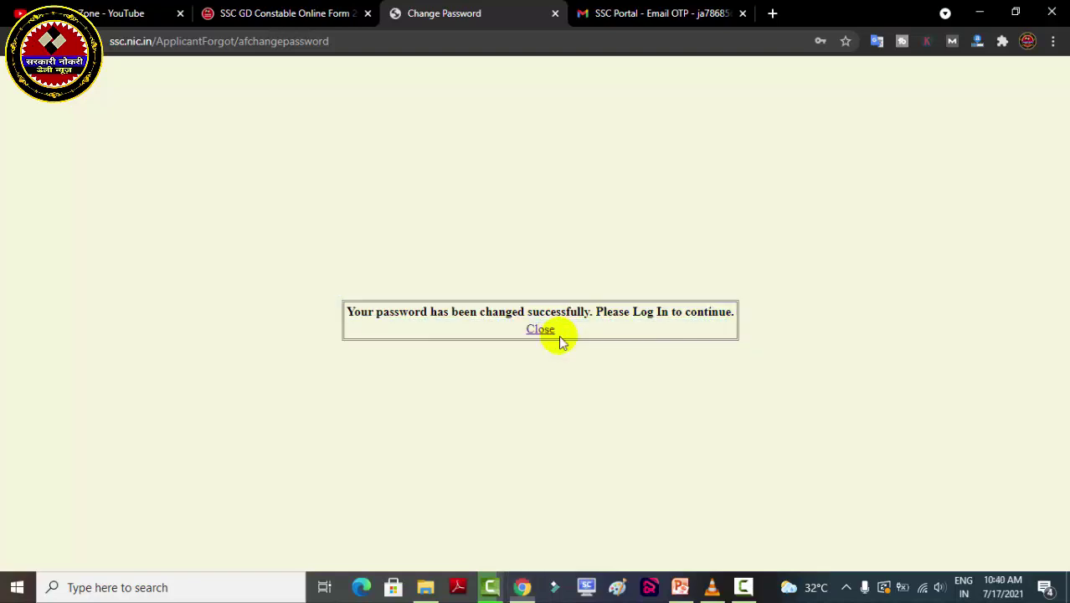
left_click(544, 331)
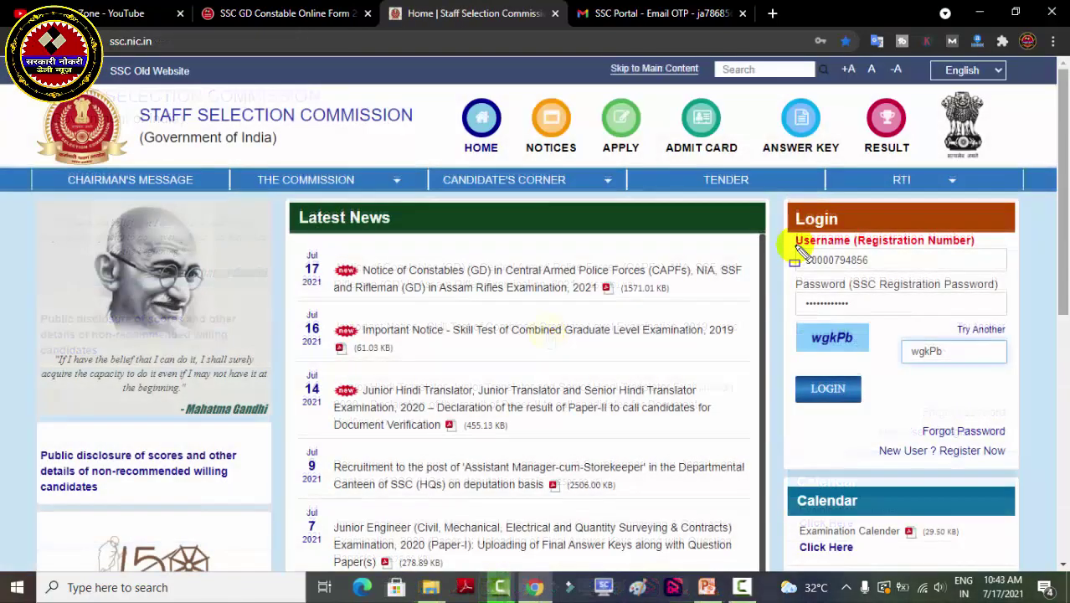
- Check the registration number, password and captcha in the Login form, and log in to the candidate account
left_click_drag(796, 247, 891, 273)
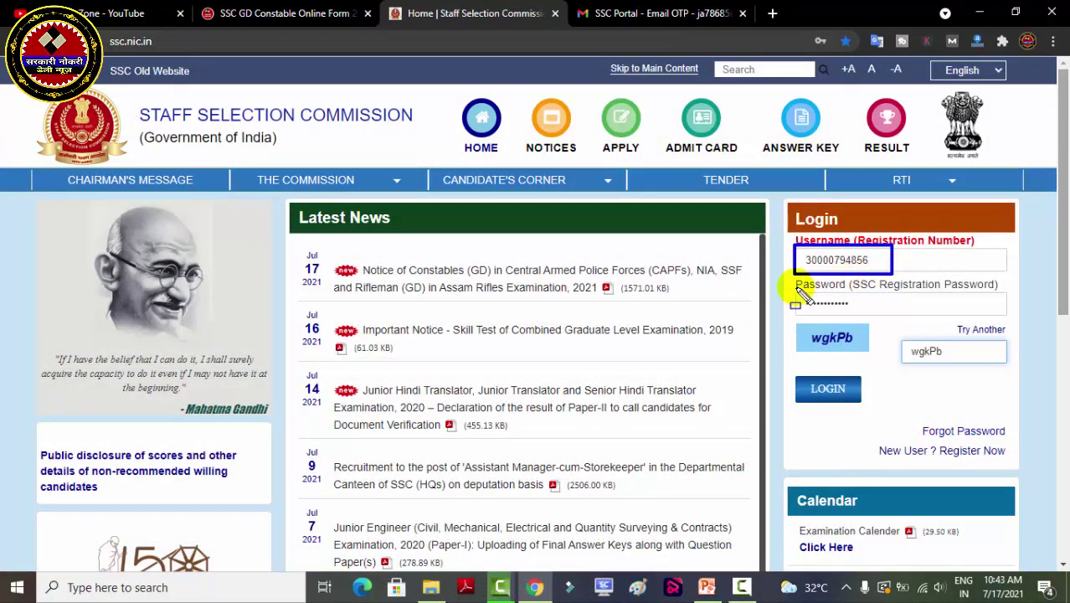
left_click_drag(794, 289, 889, 316)
left_click_drag(806, 327, 960, 363)
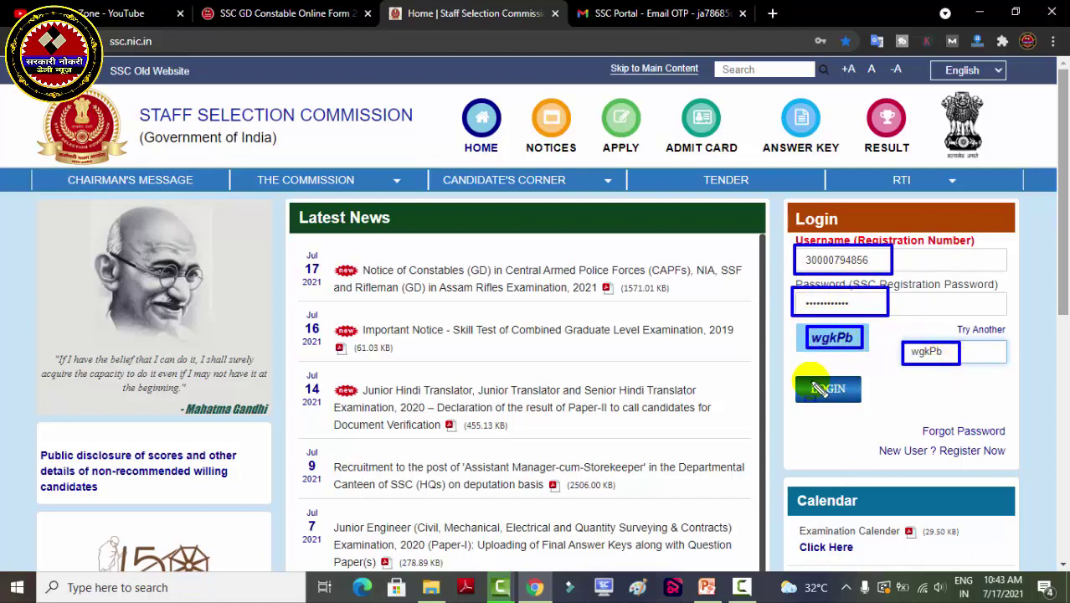
left_click_drag(794, 376, 864, 405)
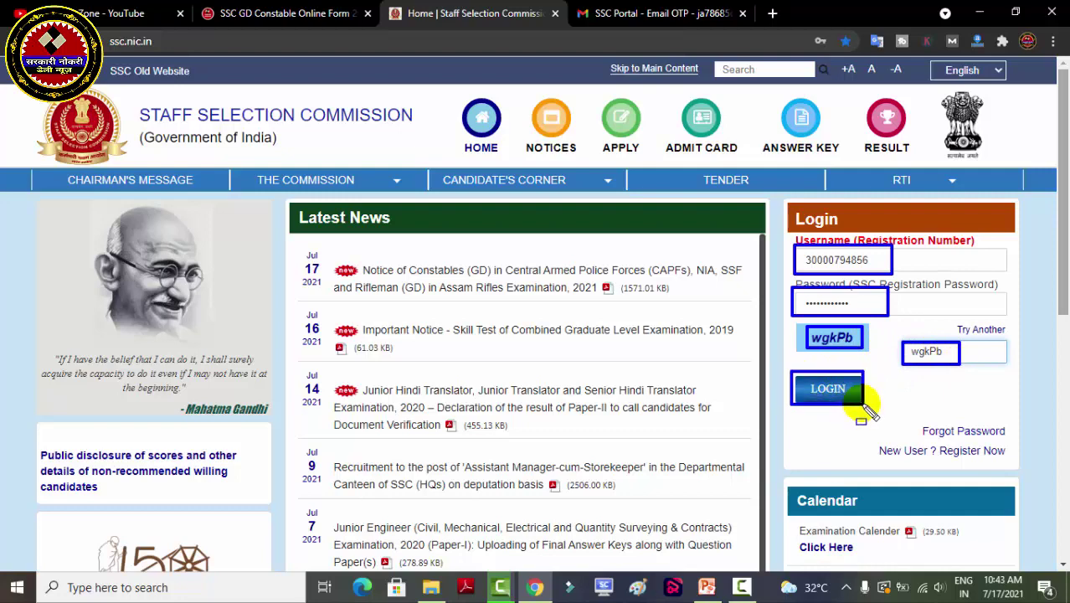
key("Escape")
left_click(845, 403)
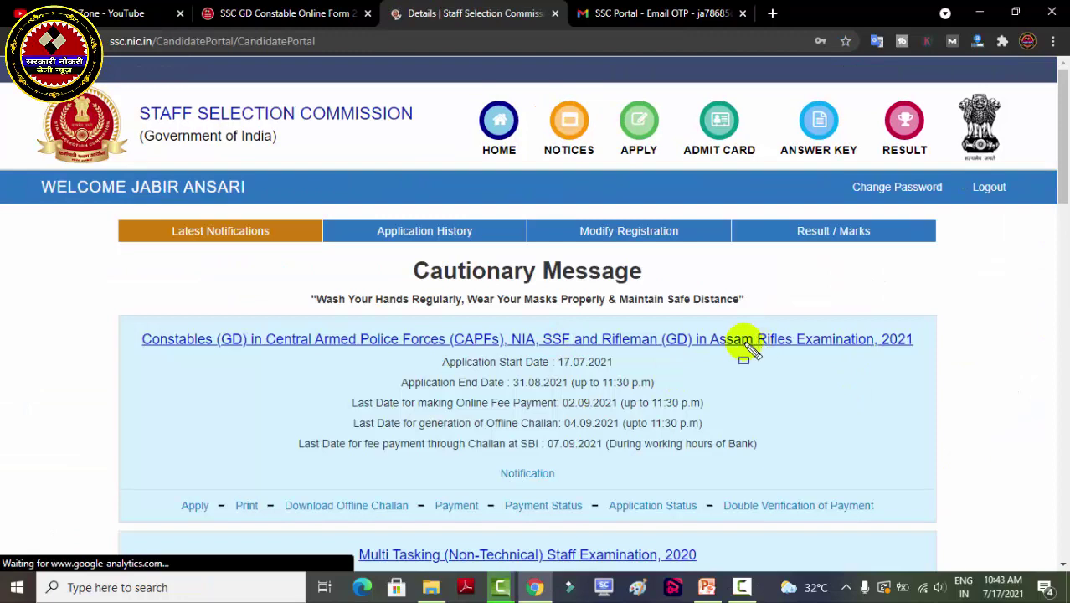
- Review the Constables (GD) in CAPFs, NIA, SSF and Rifleman (GD) in Assam Rifles Examination, 2021 notification and open its application form
mouse_move(92, 277)
left_mouse_down()
mouse_move(168, 311)
mouse_move(754, 452)
mouse_move(904, 520)
mouse_move(963, 528)
left_mouse_up()
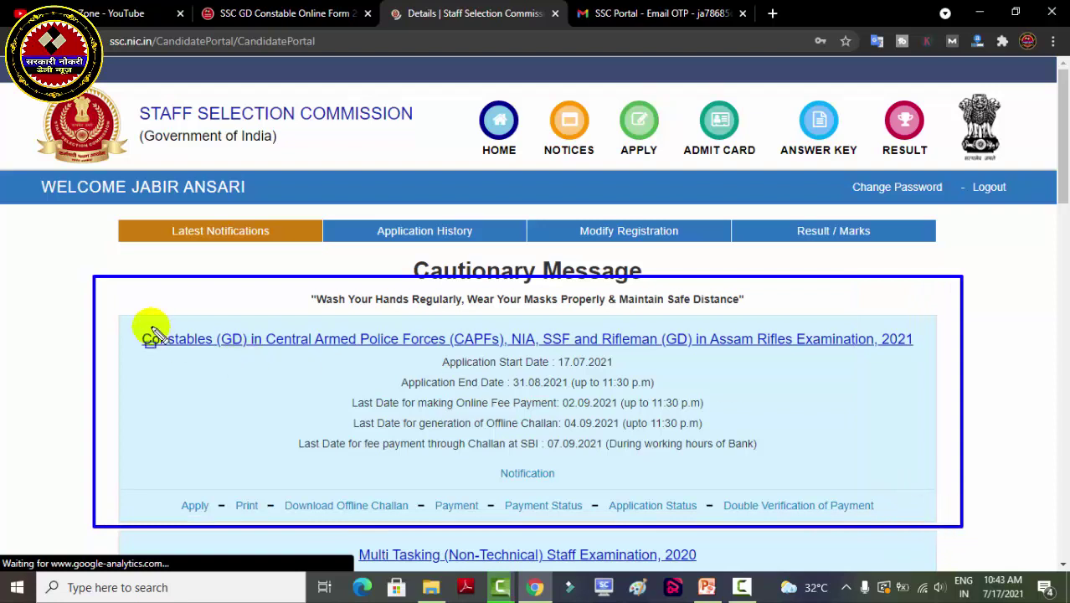
mouse_move(133, 325)
left_mouse_down()
mouse_move(626, 375)
mouse_move(872, 347)
mouse_move(924, 351)
left_mouse_up()
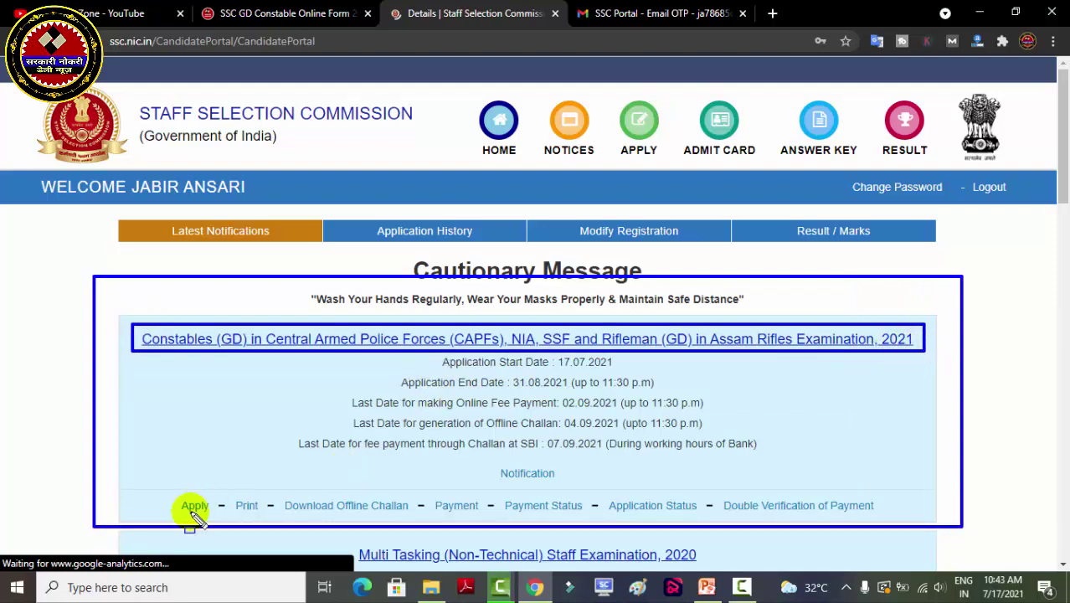
left_click_drag(170, 494, 224, 519)
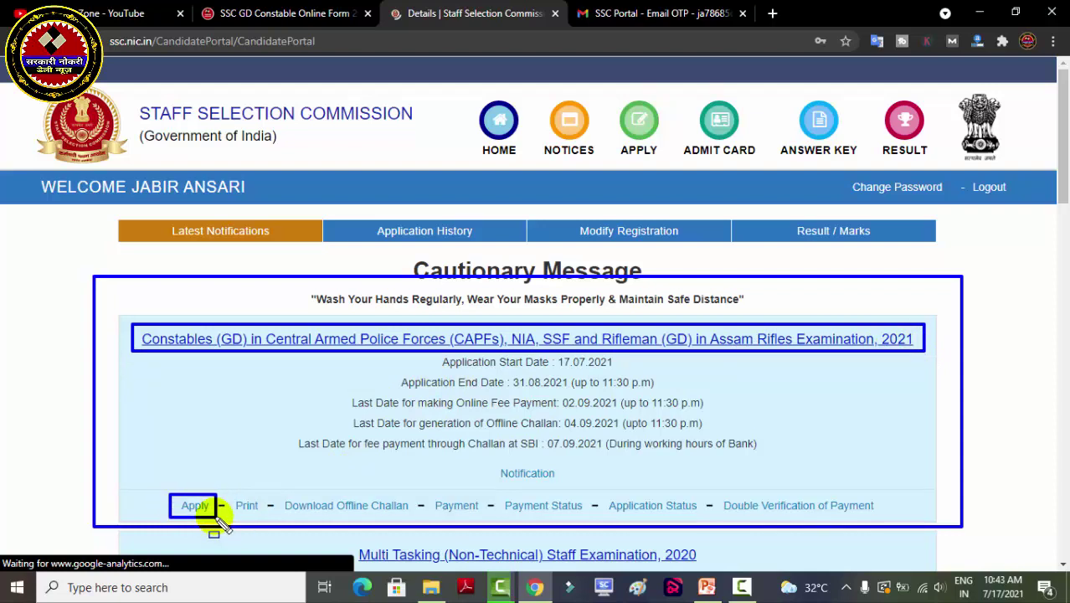
left_click(193, 507)
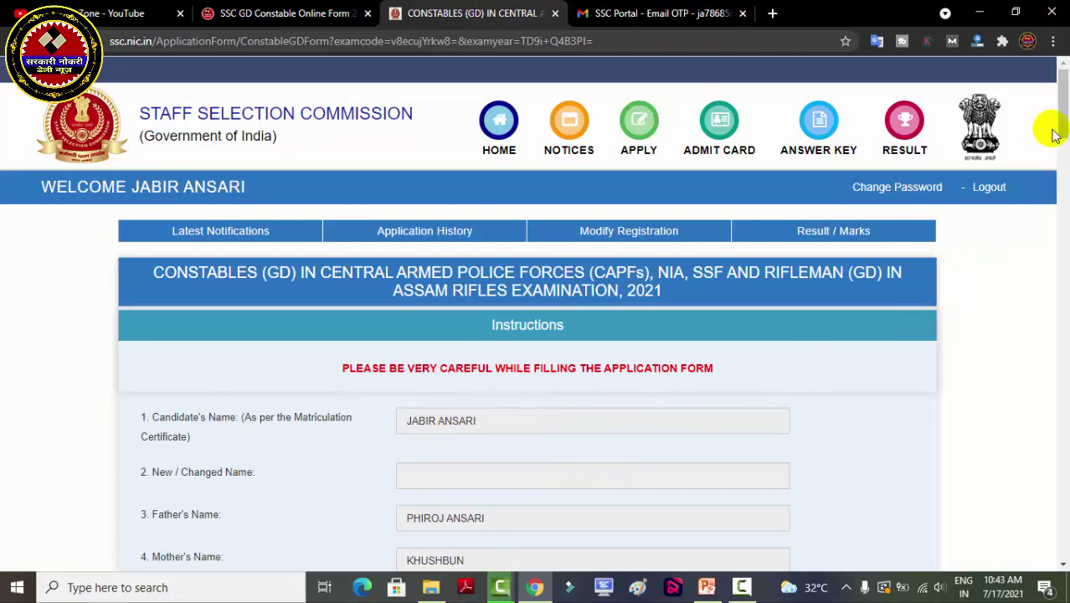
- Answer No to the ex-serviceman question 14.1 and No to the age relaxation question 15.1
left_click_drag(1063, 125, 1059, 215)
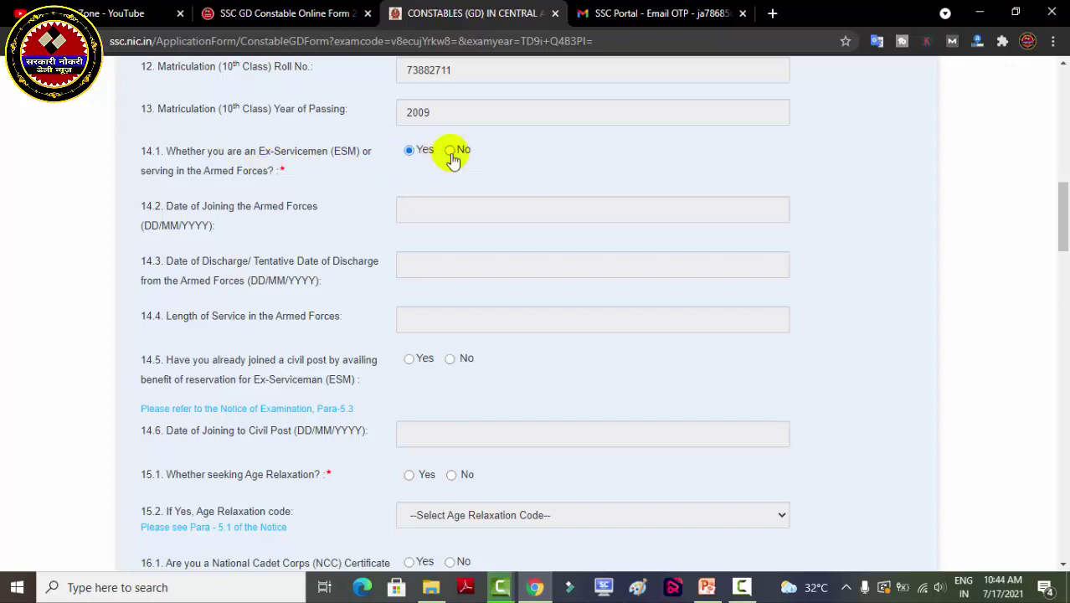
left_click_drag(1060, 210, 1061, 238)
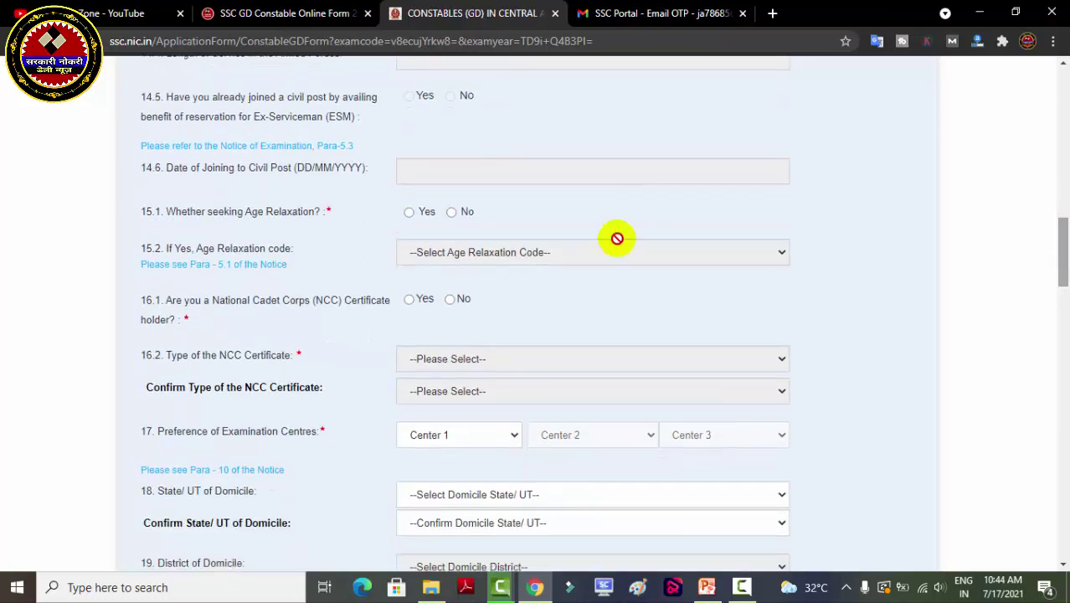
left_click(428, 215)
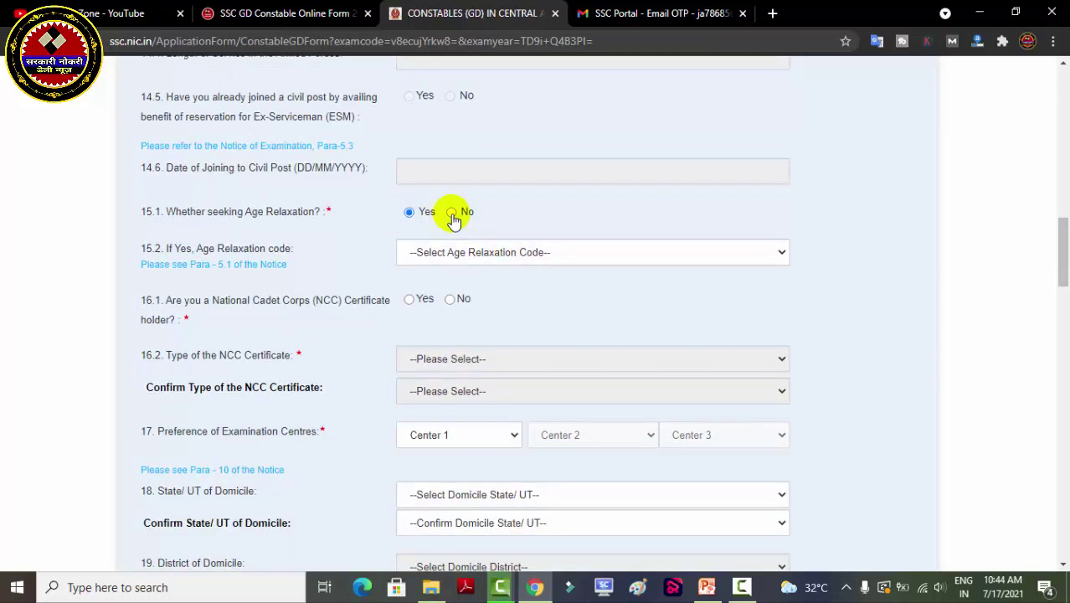
left_click(452, 215)
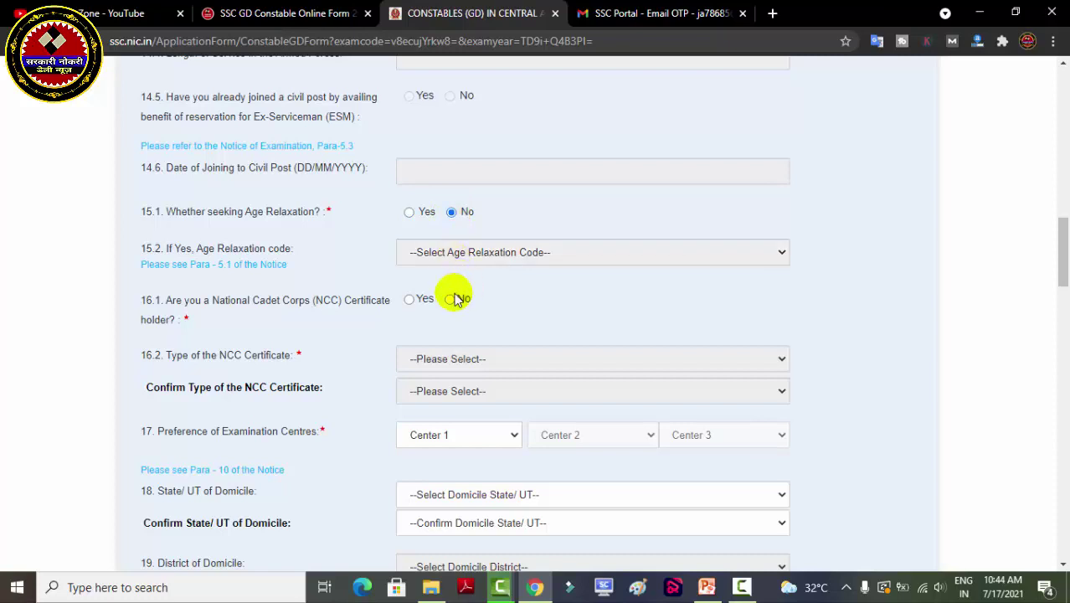
- Look at the NCC certificate types available with Yes, and set the NCC certificate holder question 16.1 to No
left_click(410, 301)
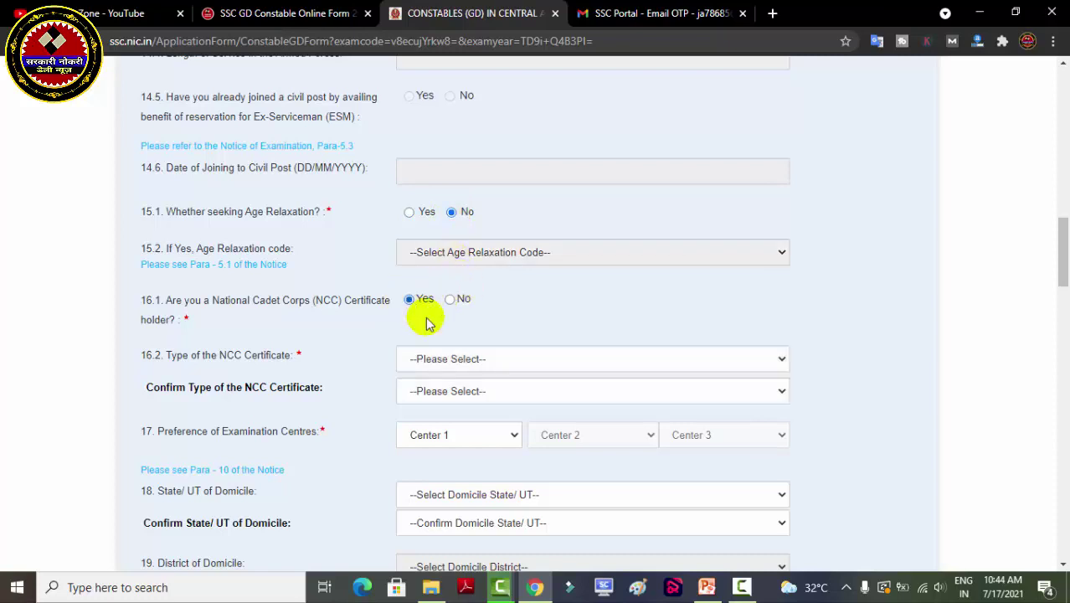
left_click(473, 361)
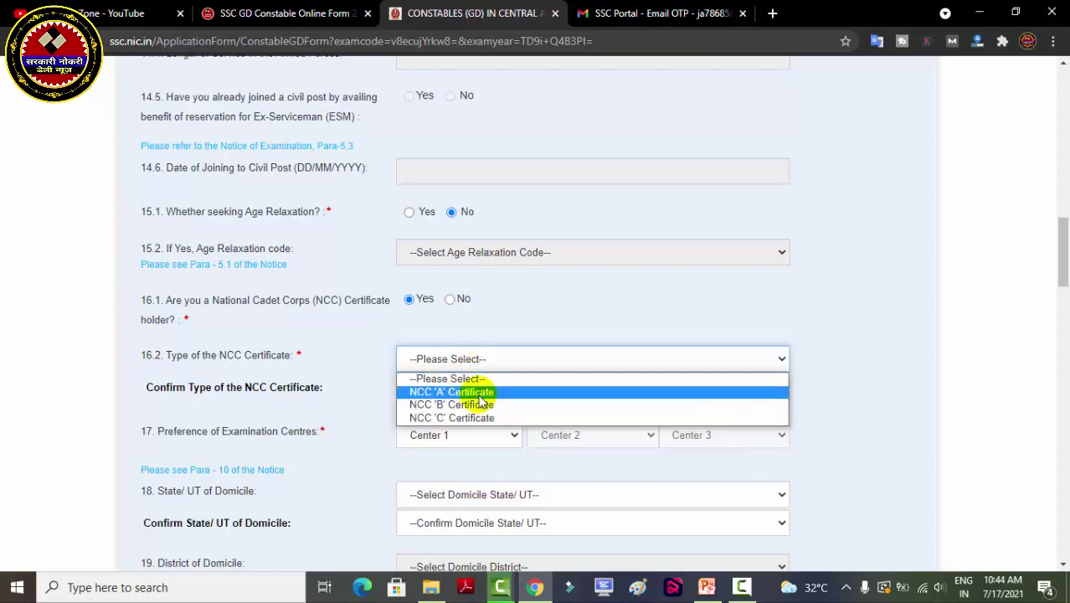
left_click(490, 336)
left_click(486, 399)
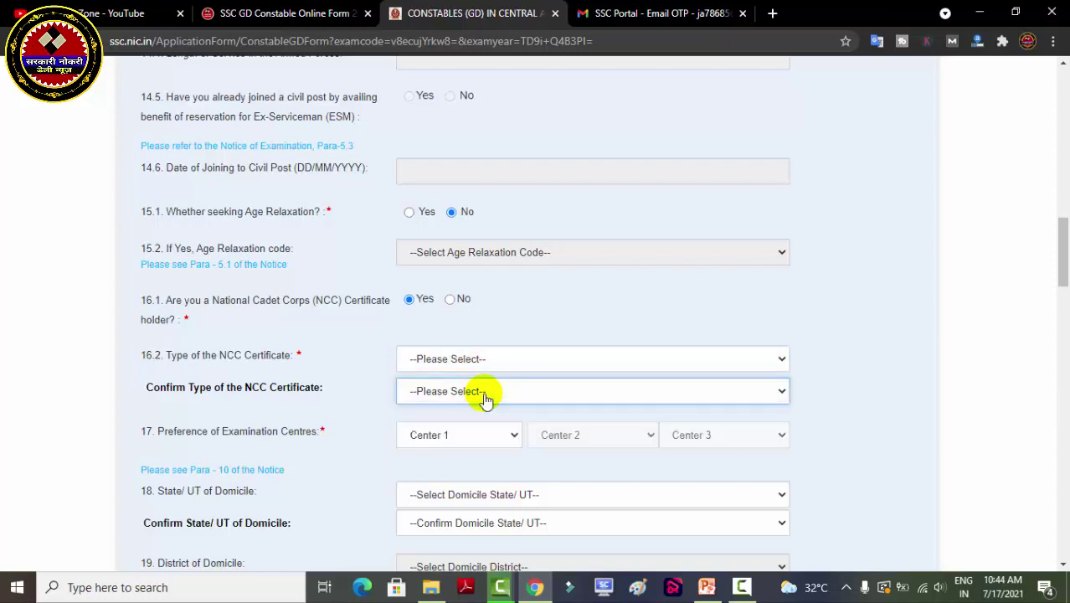
left_click(451, 300)
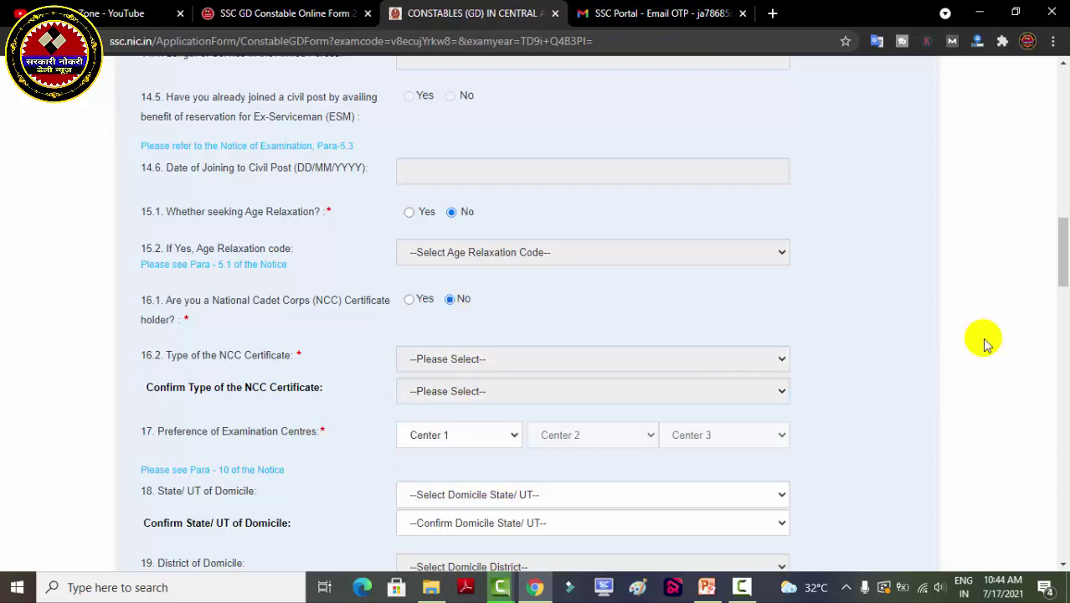
- Choose the preferred examination centres in question 17, with CR-Kanpur(3009) as Center 3
left_click_drag(1063, 243, 1063, 260)
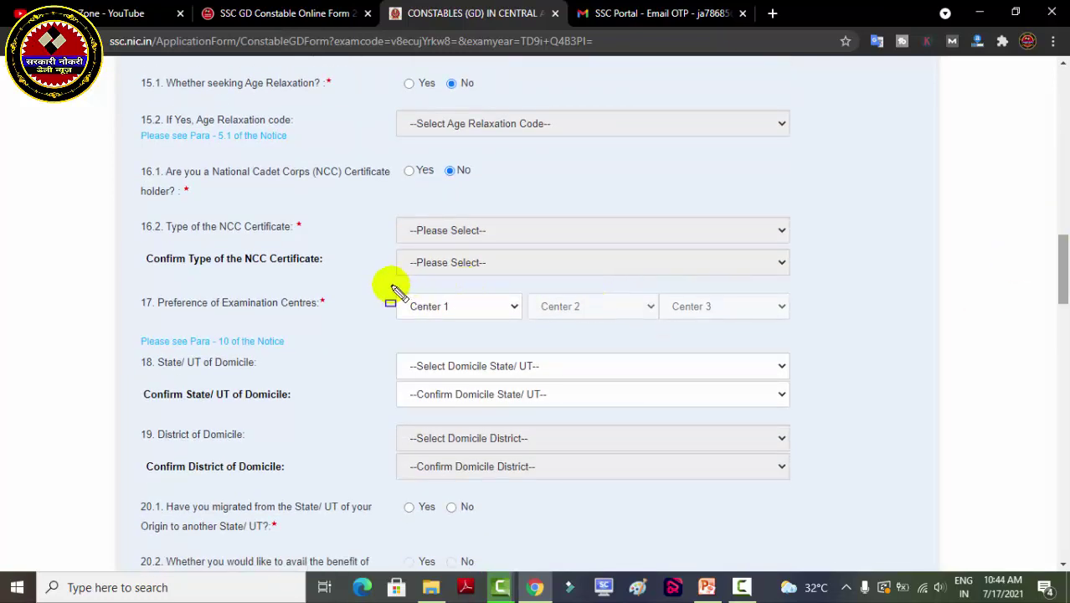
mouse_move(388, 285)
left_mouse_down()
mouse_move(683, 337)
mouse_move(790, 332)
left_mouse_up()
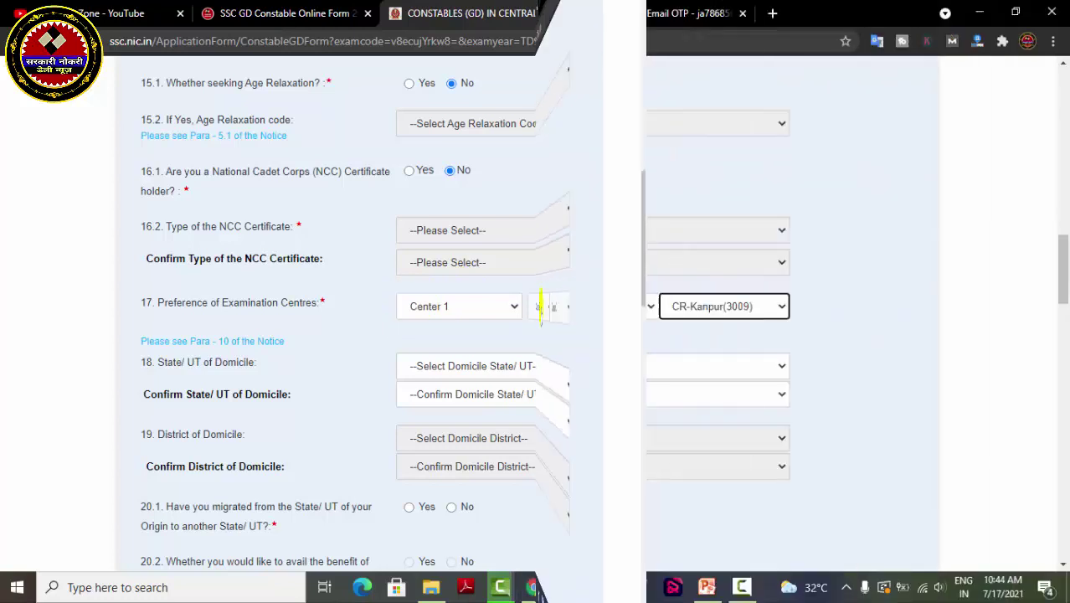